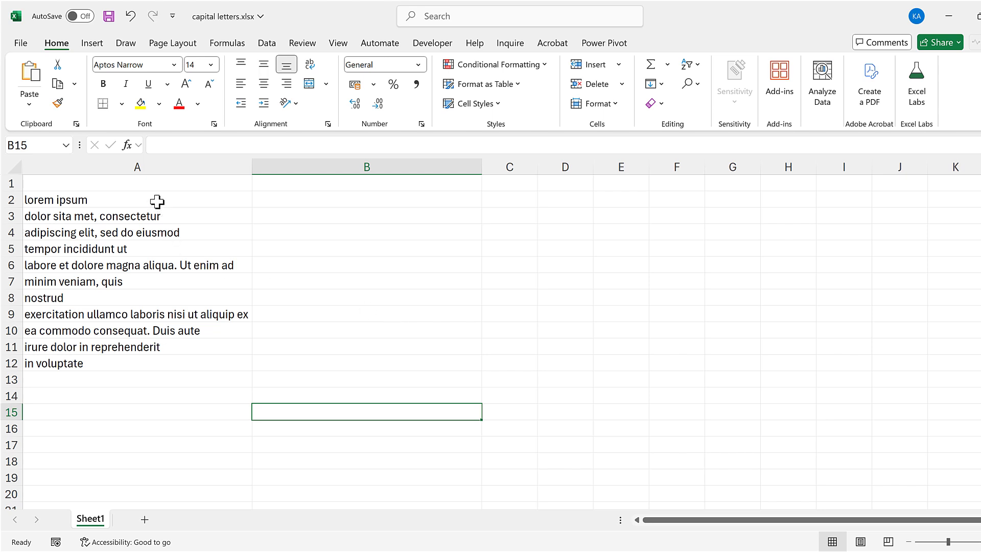
Copy the eleven lowercase lorem ipsum lines in A2:A12.
drag(156, 201, 228, 361)
key(ctrl+c)
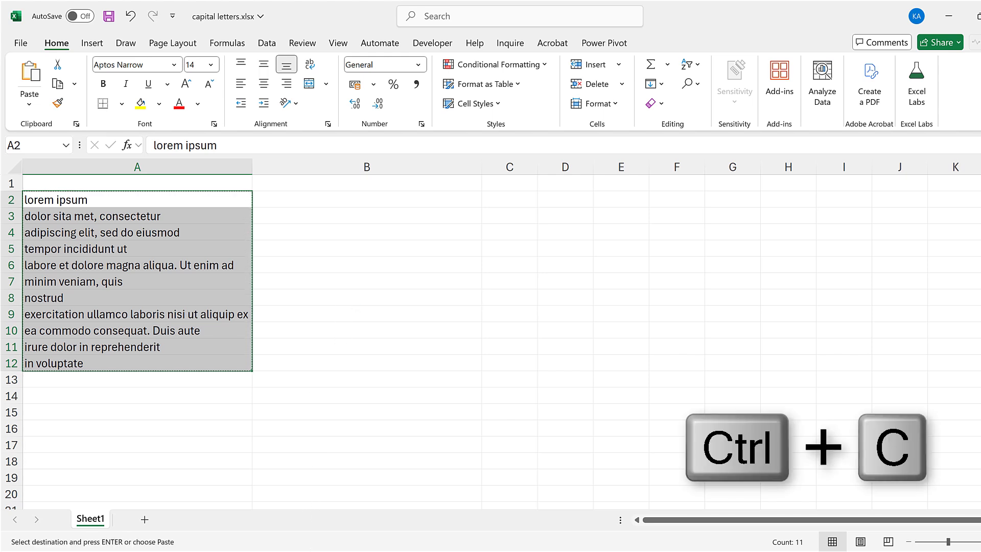
Paste the lines into the blank Word document, apply Sentence case to the table, and copy it.
key(alt+Tab)
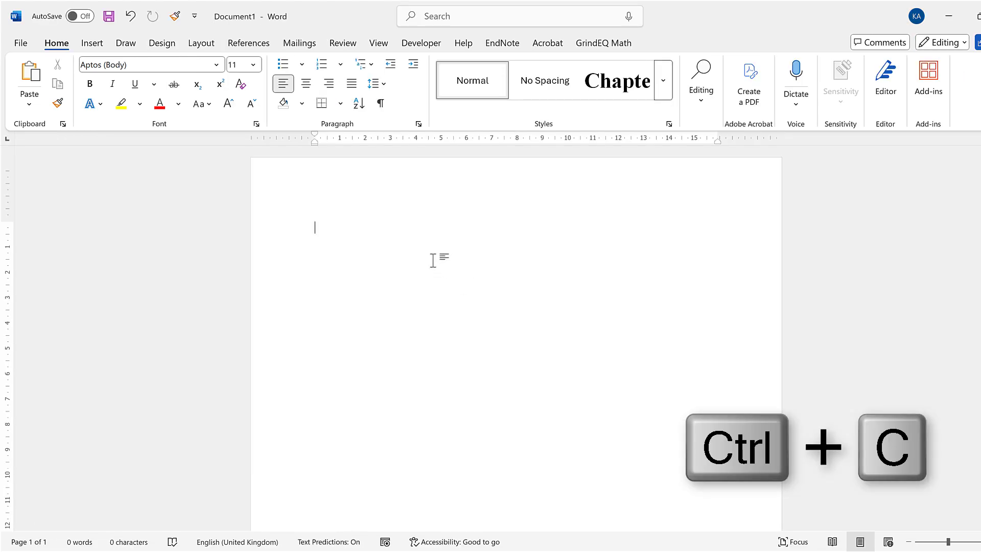
key(ctrl+v)
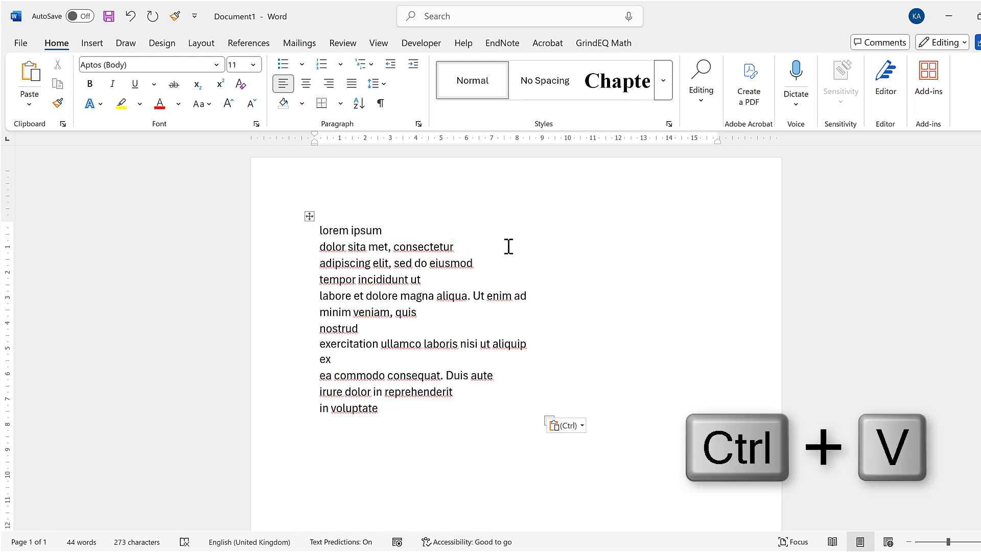
click(310, 215)
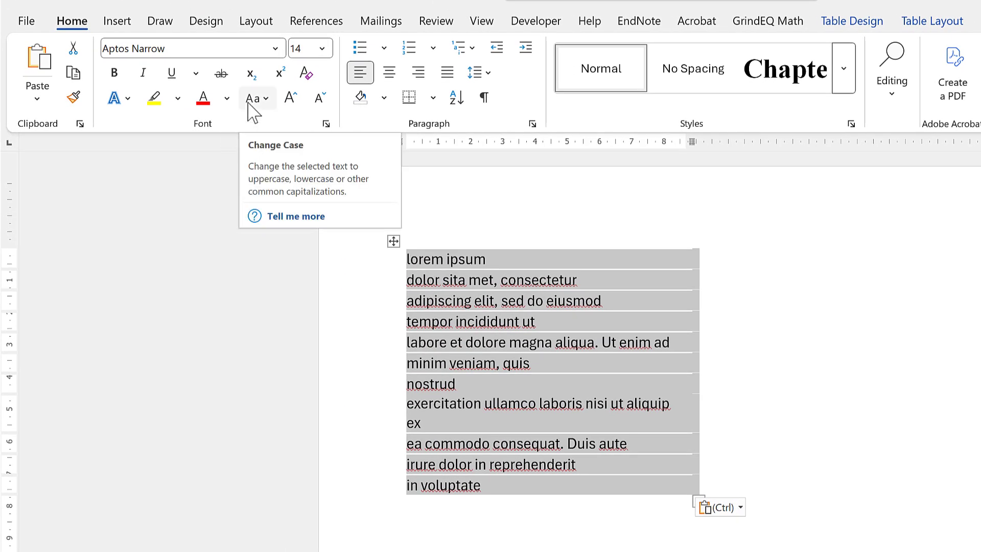
click(253, 99)
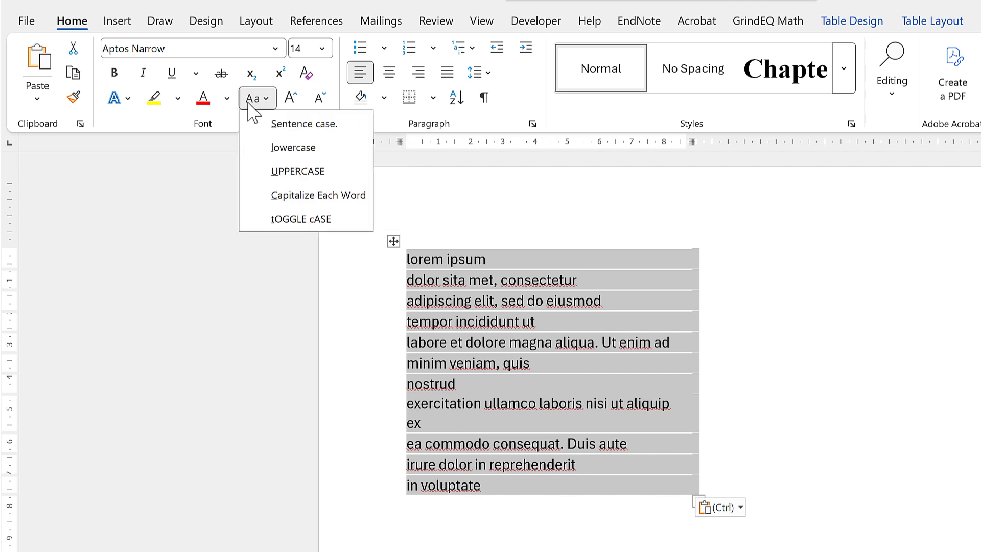
click(342, 136)
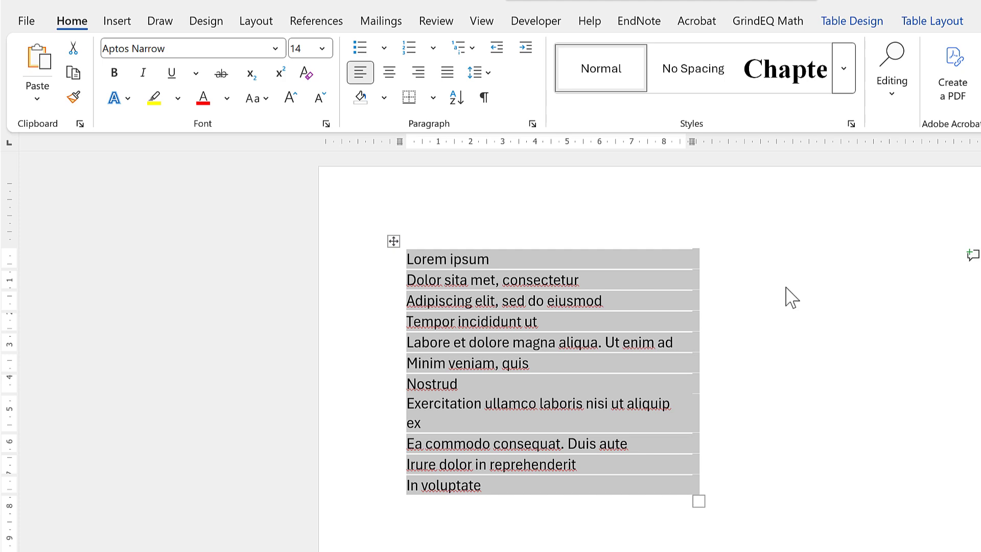
key(ctrl+c)
Paste the sentence-case lines into Excel starting at B2, then select B2:B12.
key(alt+Tab)
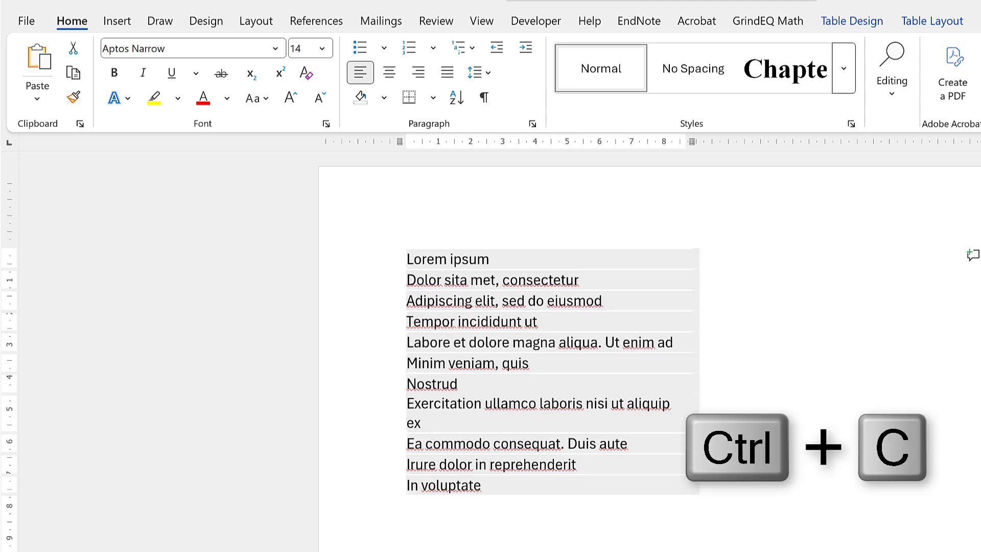
click(360, 227)
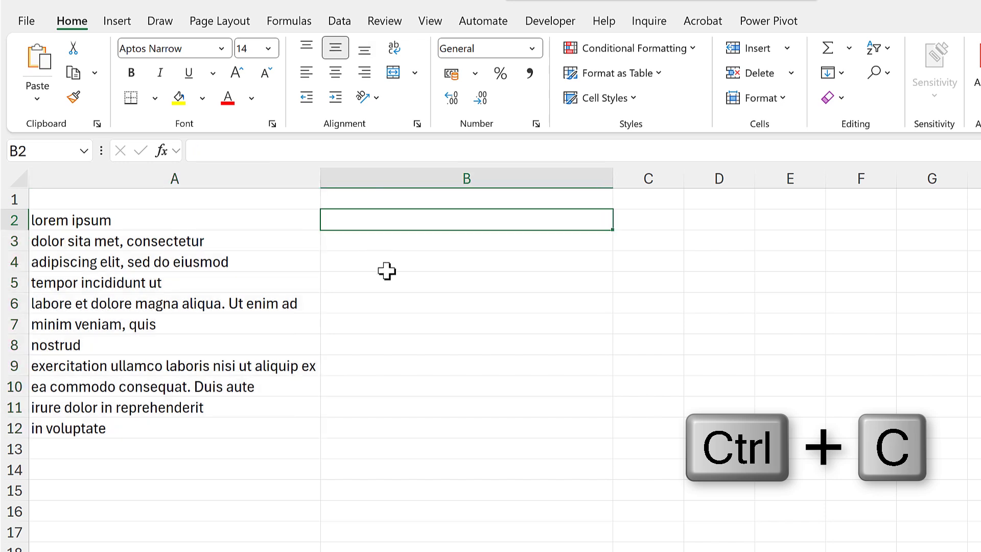
key(ctrl+v)
click(791, 332)
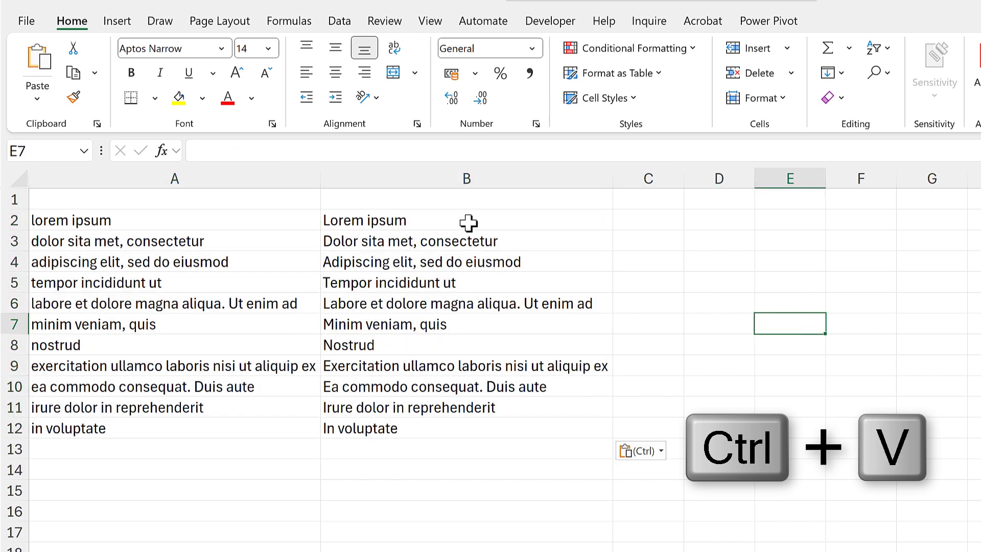
drag(468, 223, 460, 429)
Delete the pasted lines and enter the example 'Lorem ipsum' in B2.
key(Delete)
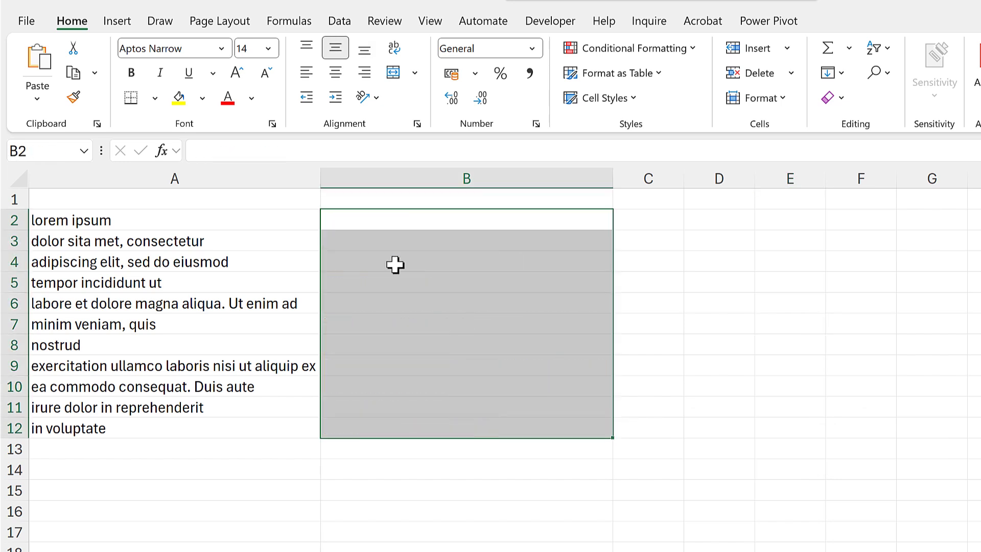
click(379, 216)
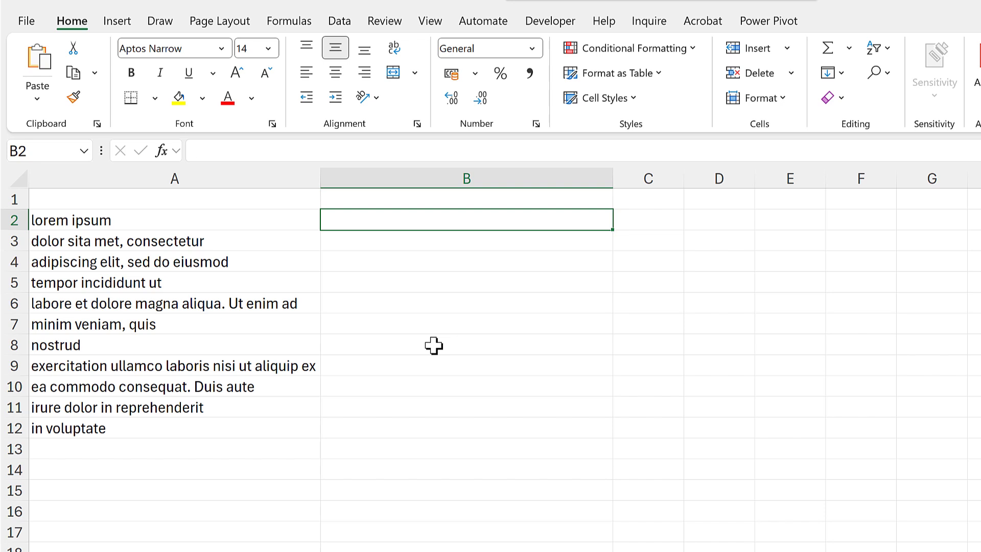
text(Lorem)
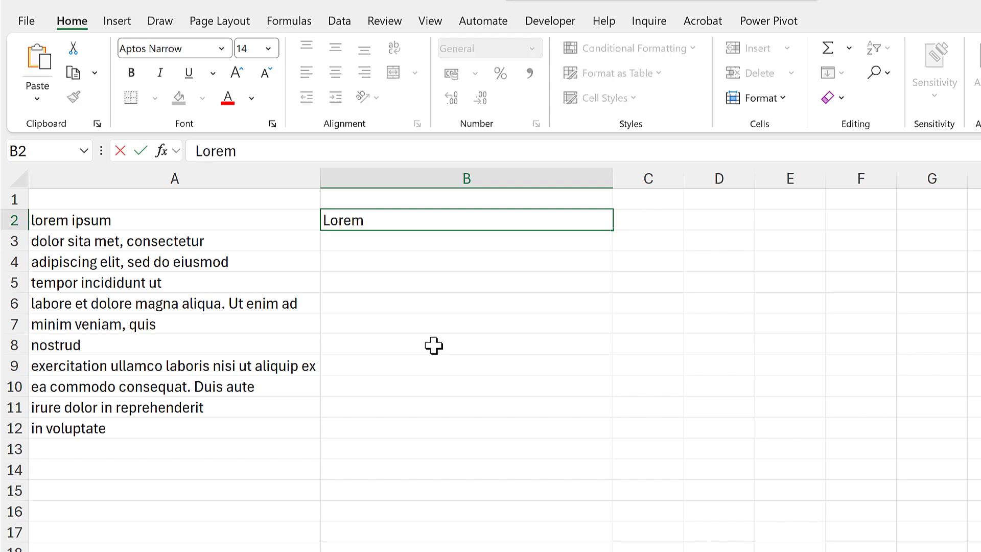
text( ipsum)
key(Return)
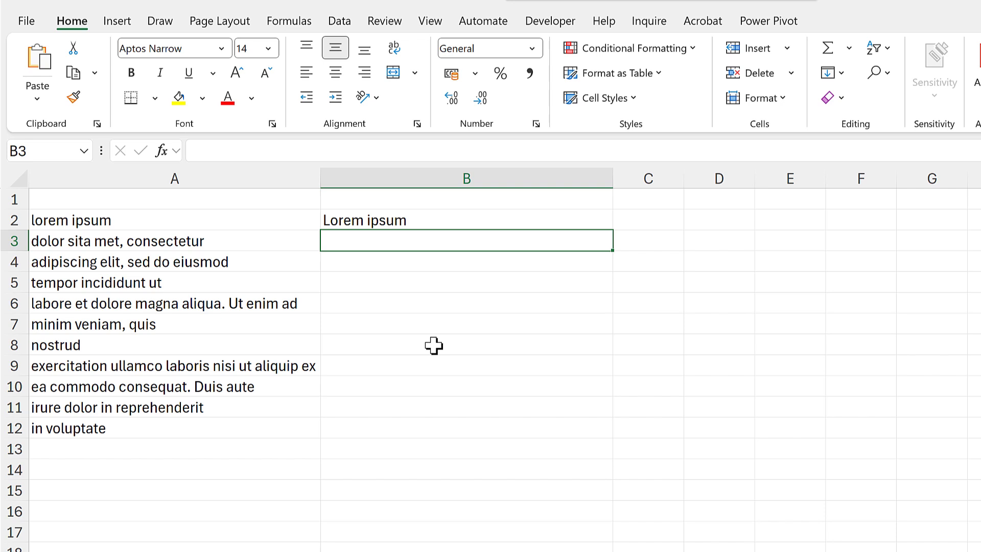
Try Flash Fill with Ctrl+E, then clear the filled results from B3:B12.
key(ctrl+e)
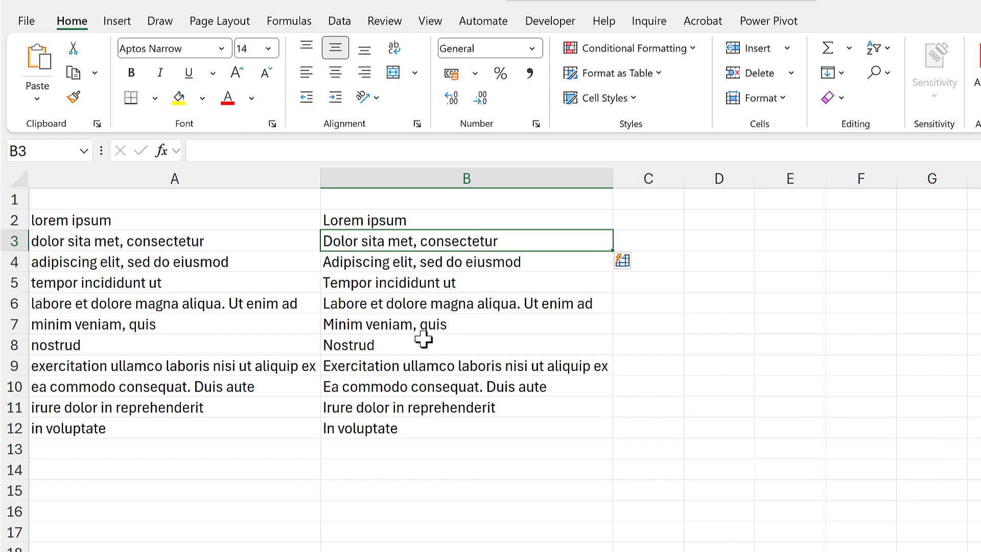
click(376, 221)
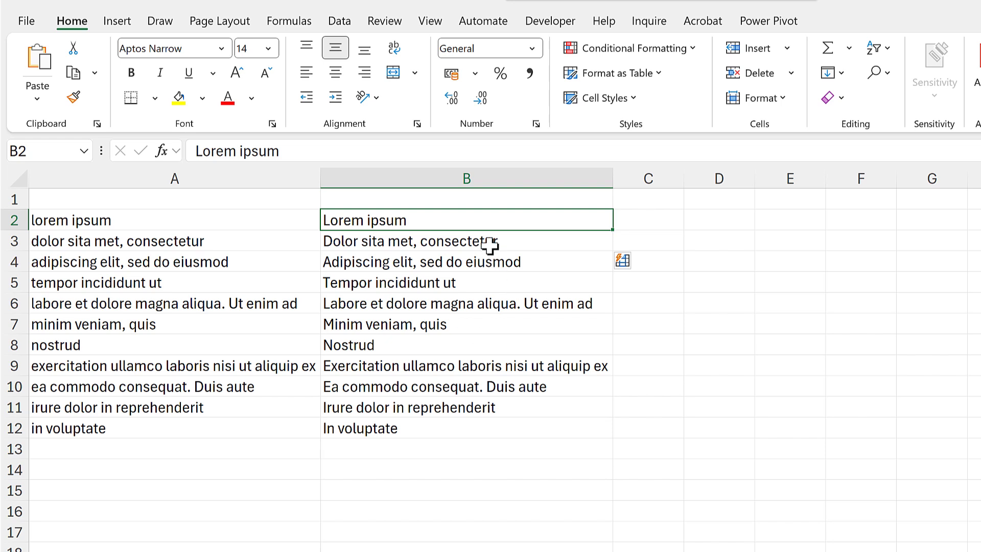
drag(478, 241, 449, 426)
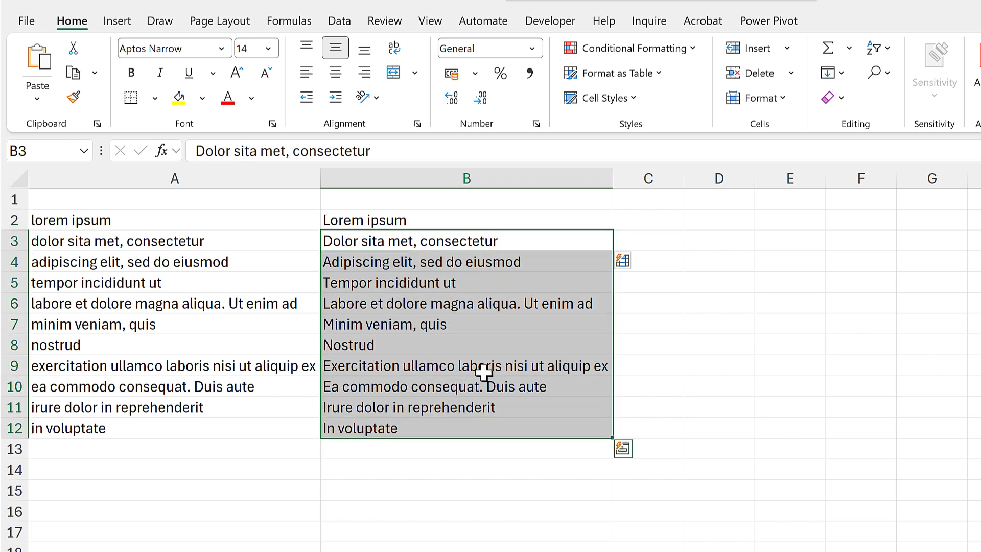
key(Delete)
From B3, run Home > Fill > Flash Fill to capitalize B3:B12 following B2.
click(434, 238)
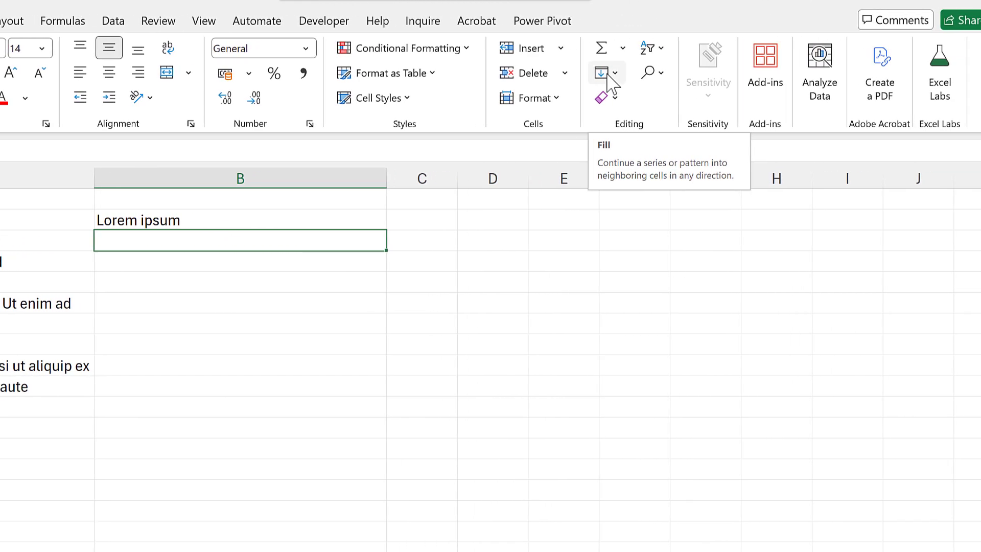
click(608, 79)
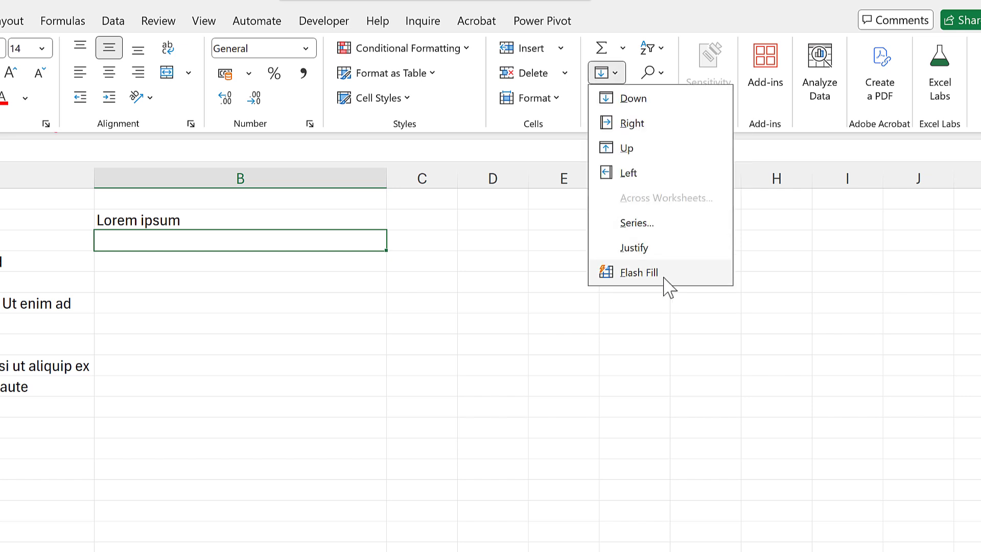
click(664, 279)
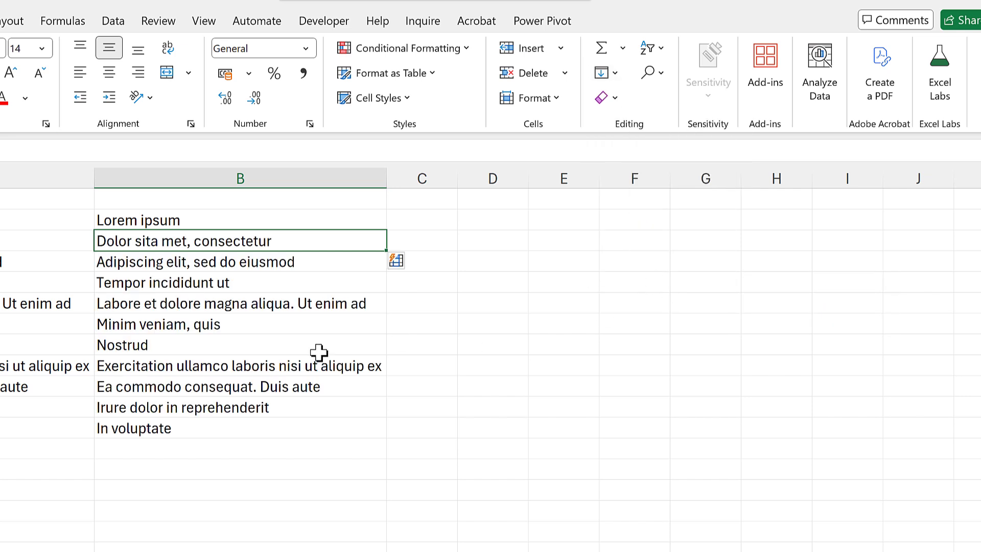
click(244, 222)
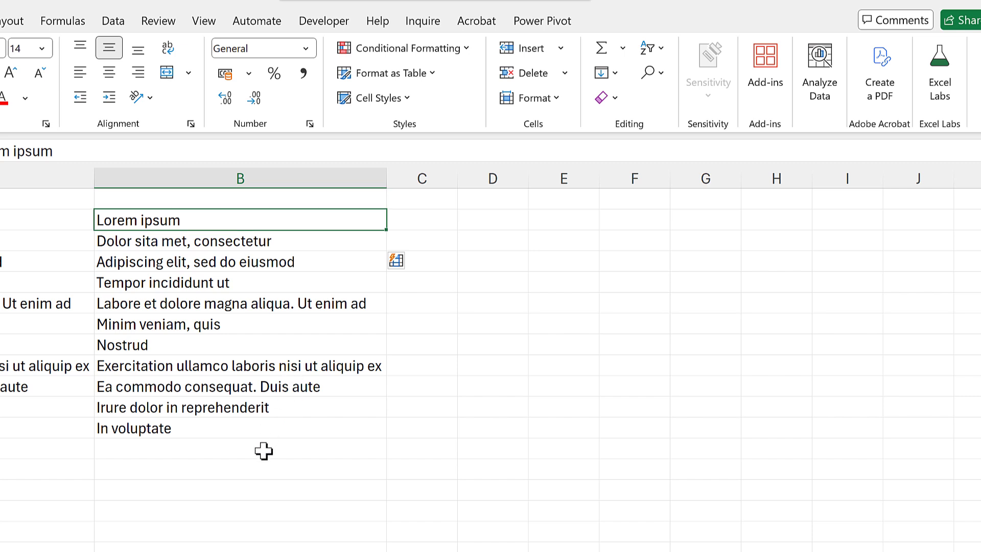
Clear column B and enter =LEFT(A2,1) in B2.
drag(168, 225, 149, 429)
key(Delete)
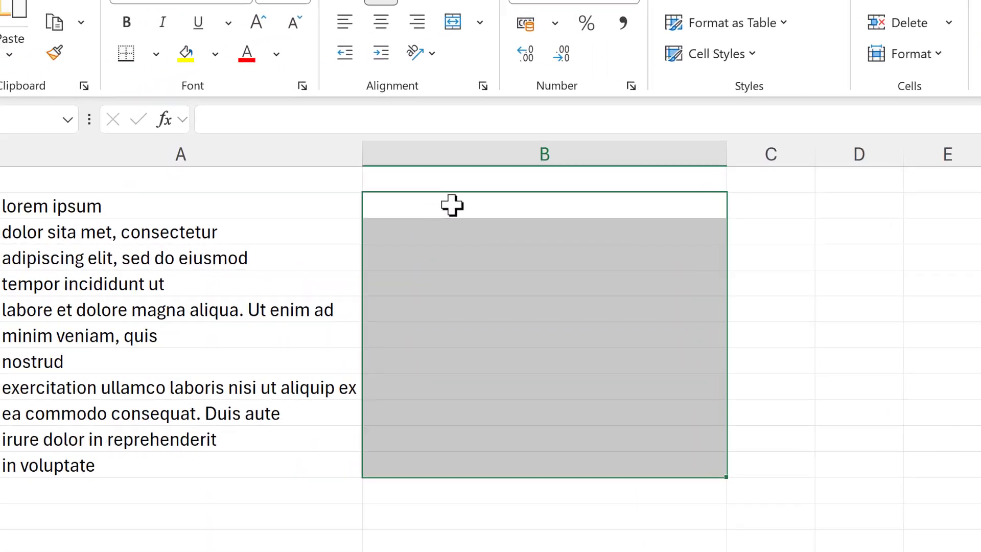
click(189, 219)
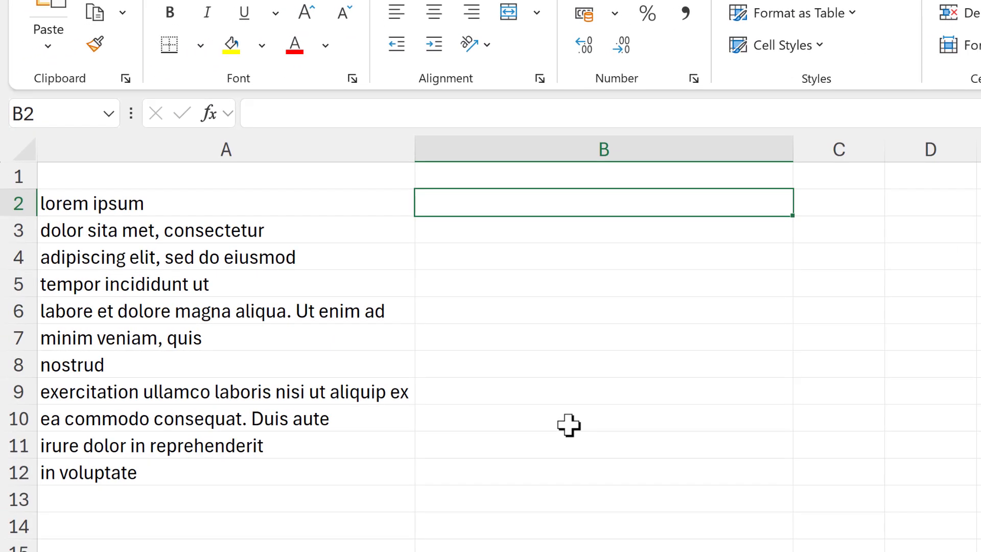
text(=left)
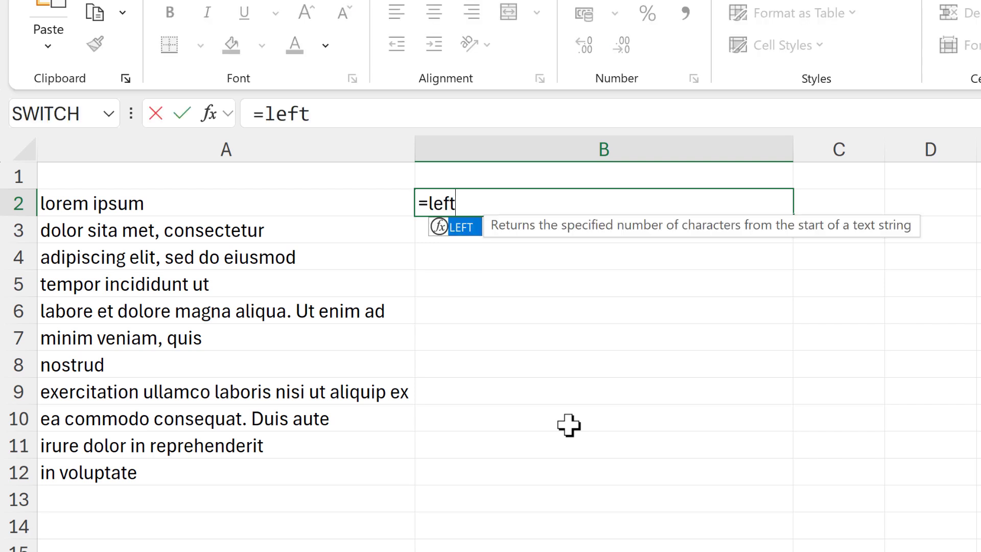
key(Tab)
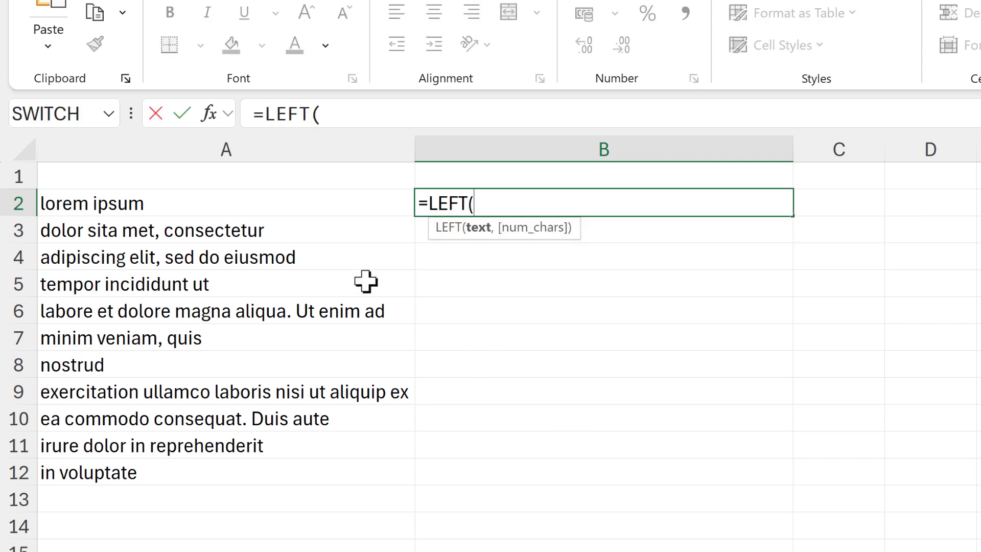
click(308, 200)
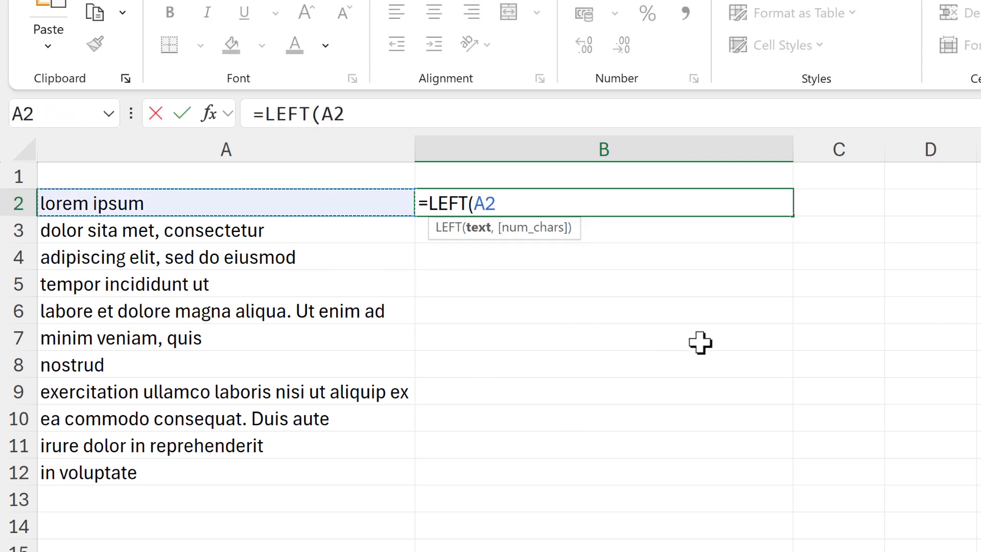
text(,)
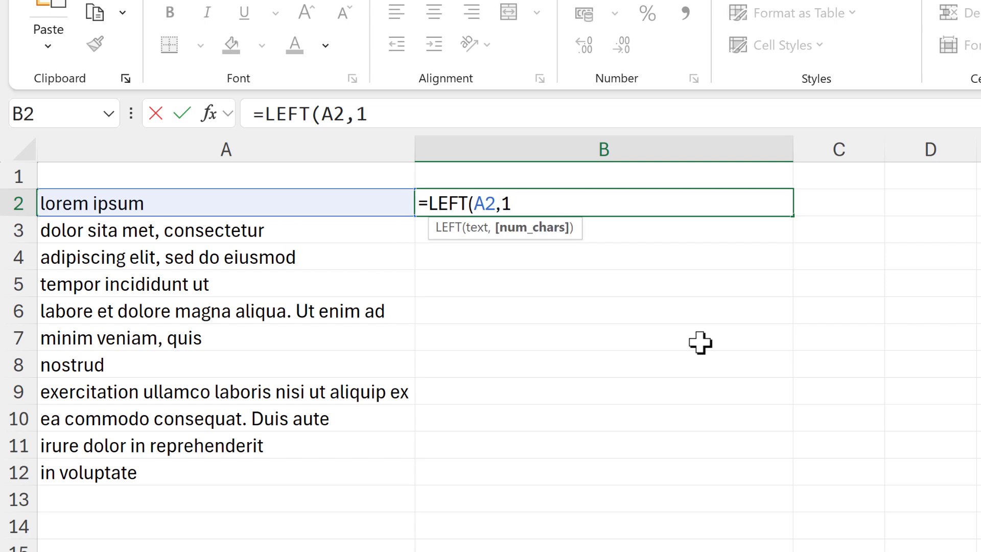
text(1))
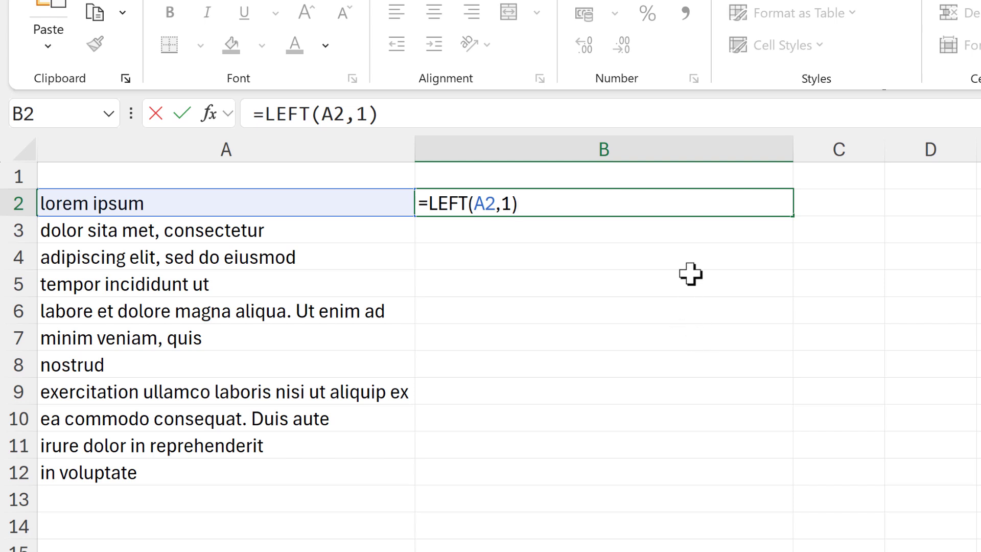
key(Return)
Fill the LEFT formula down to B12 and reopen B2's formula for editing.
click(697, 204)
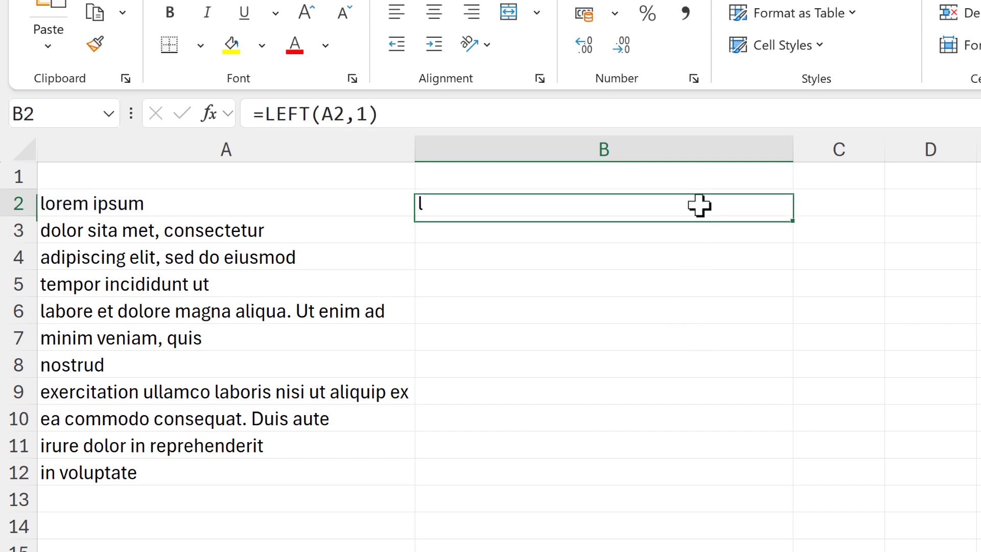
double_click(798, 217)
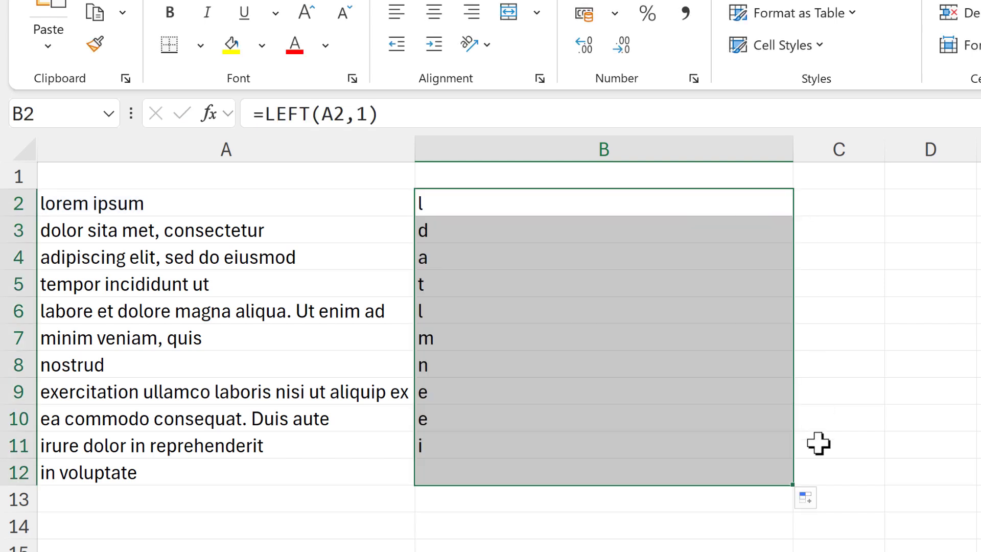
click(473, 213)
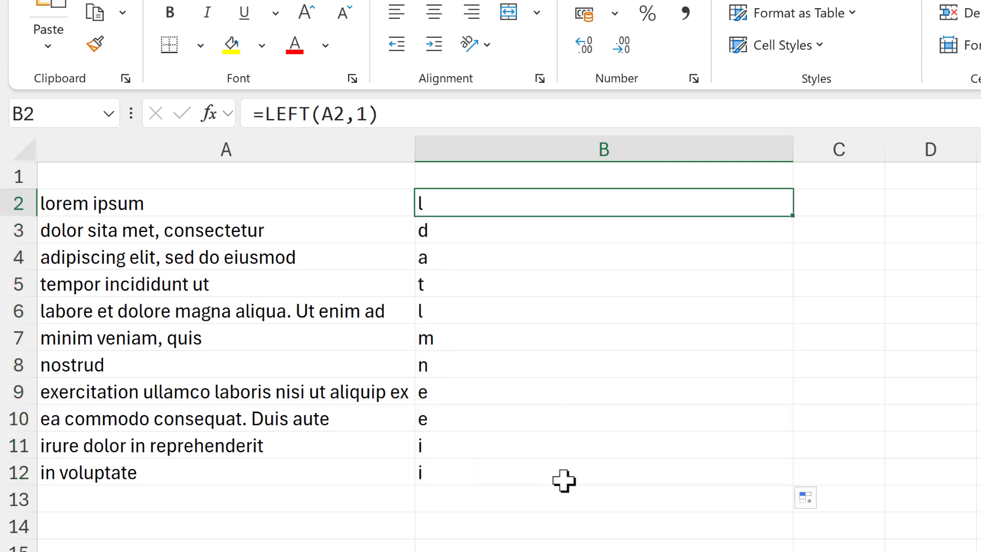
double_click(430, 207)
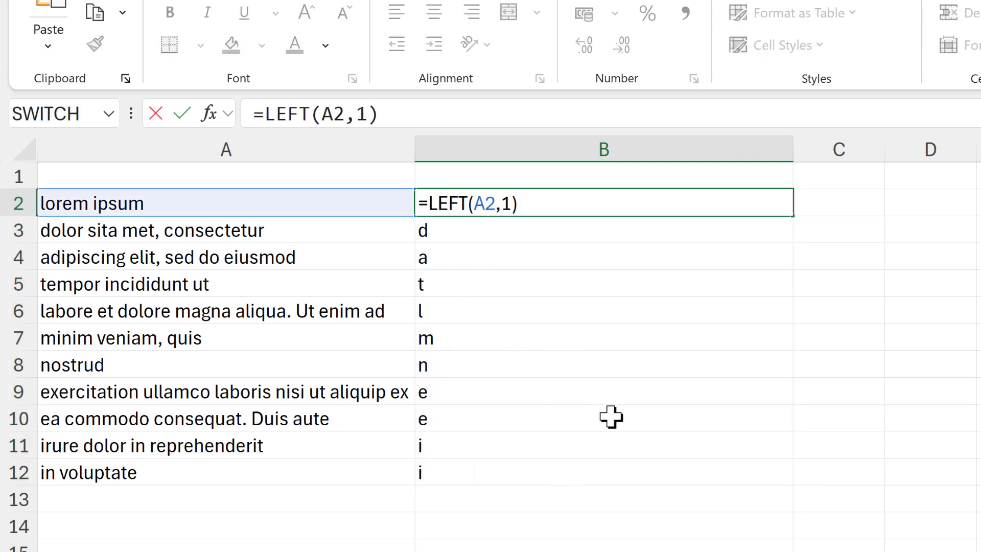
Wrap the formula as =UPPER(LEFT(A2,1)) and fill it down to B12.
text(upper)
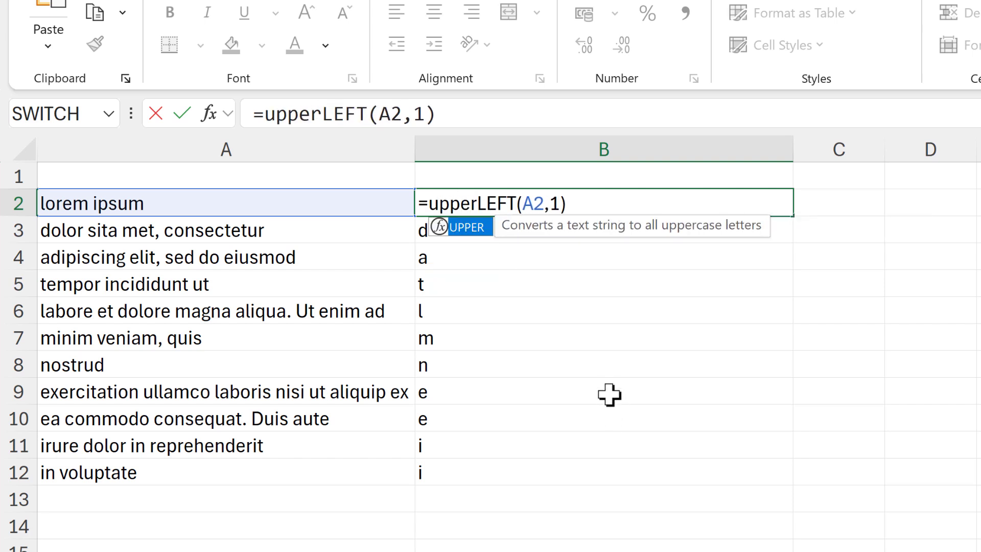
key(Tab)
click(598, 200)
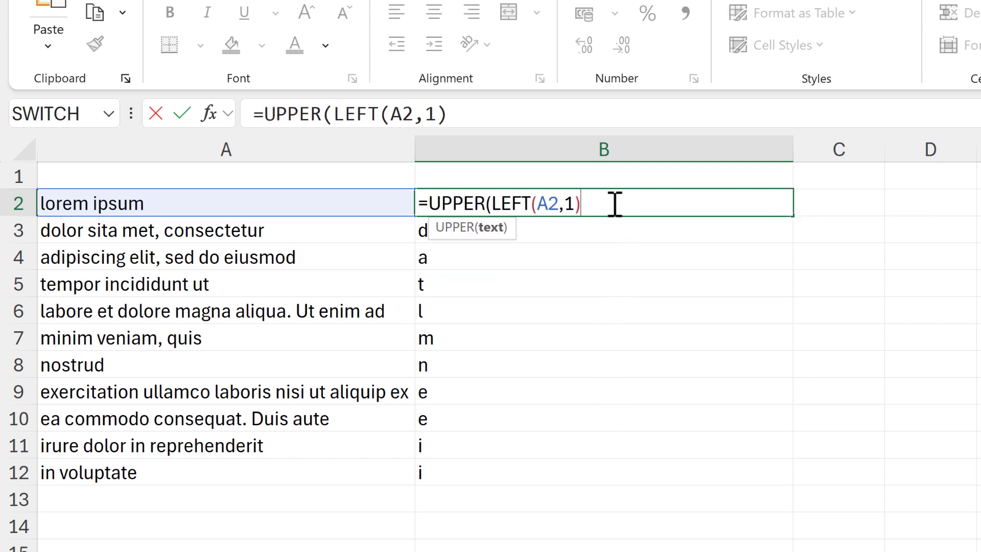
text())
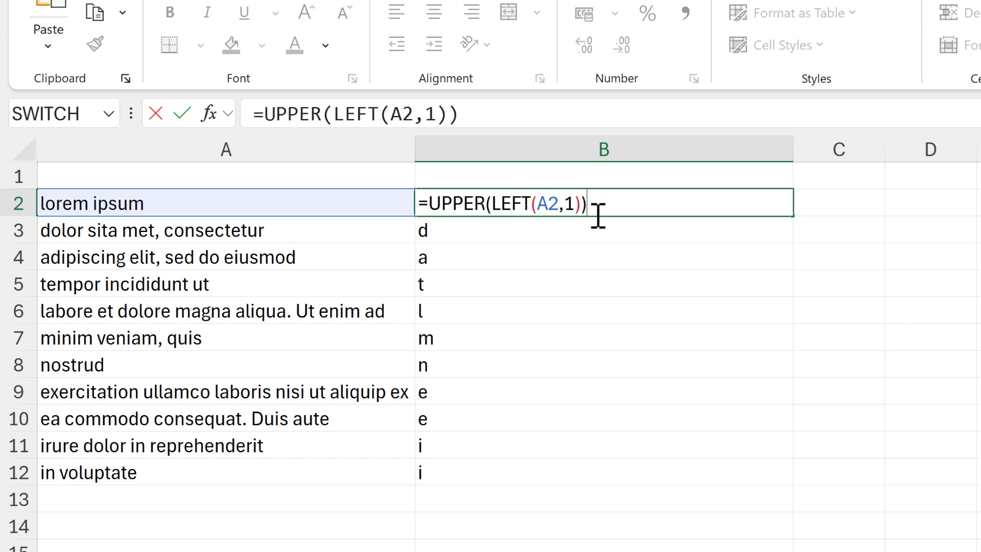
key(Return)
click(599, 201)
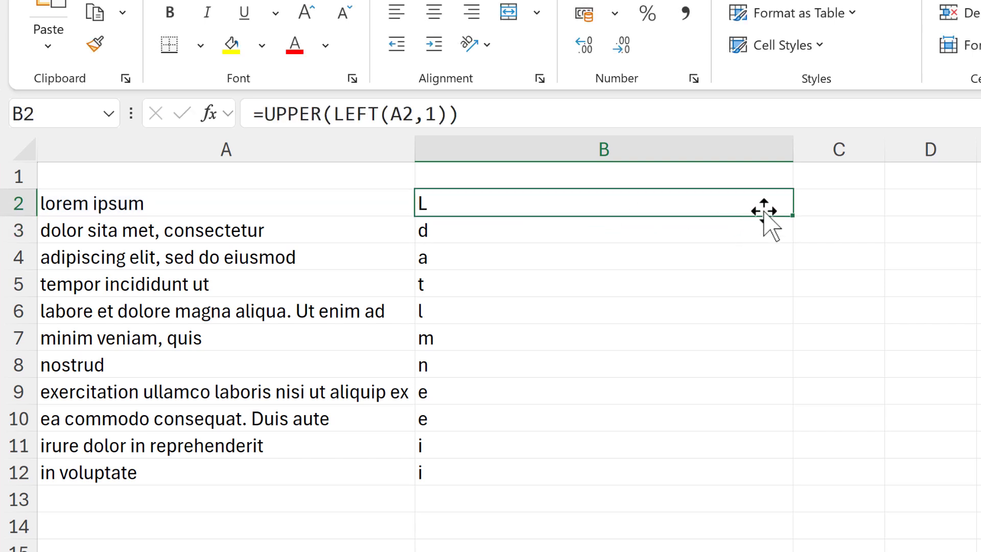
double_click(793, 217)
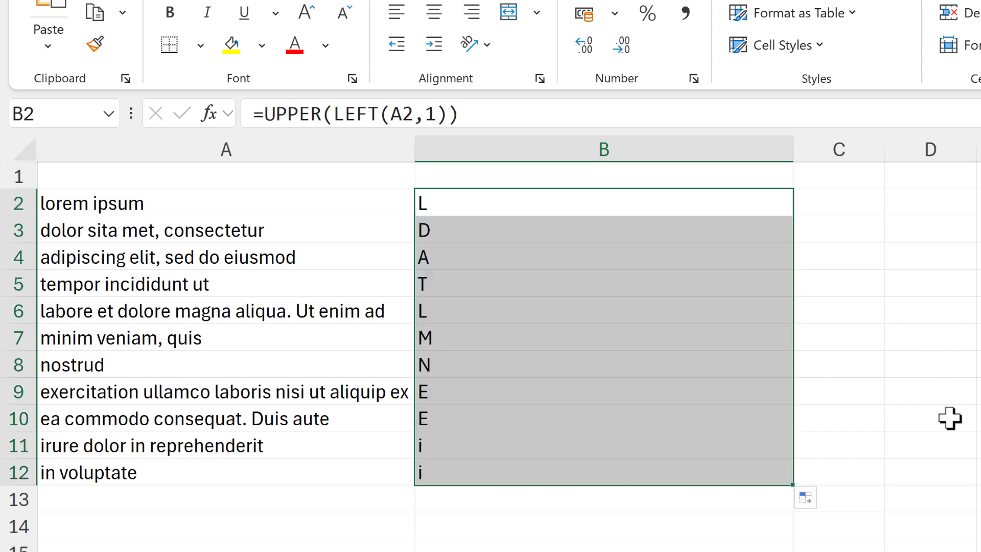
click(500, 202)
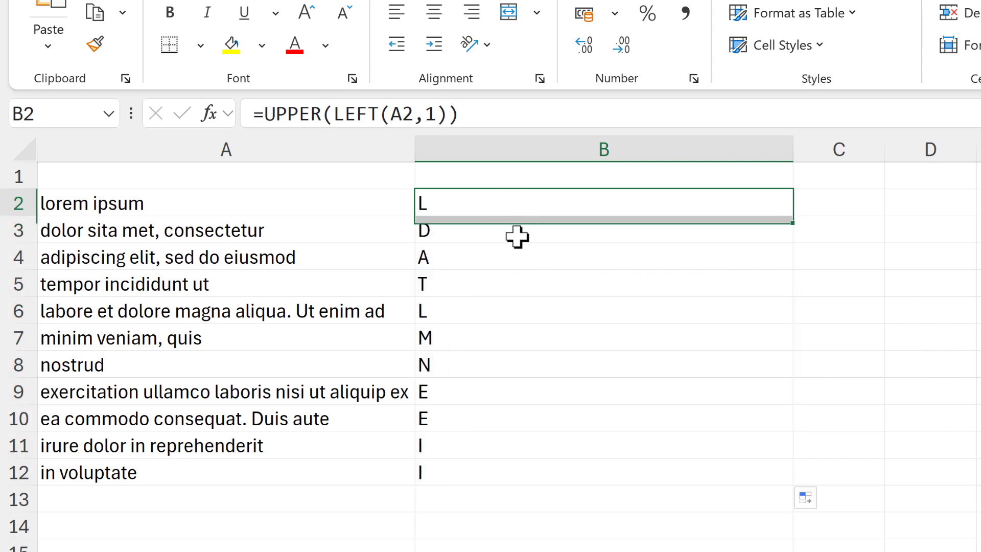
Change B2 to =REPLACE(A2,1,1,UPPER(LEFT(A2,1))).
key(F2)
click(429, 203)
text(repl)
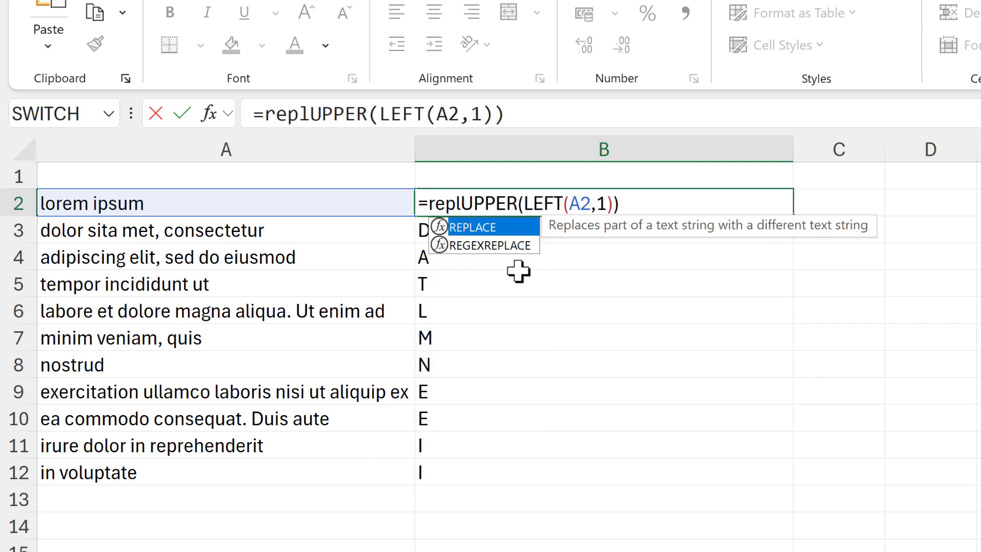
key(Tab)
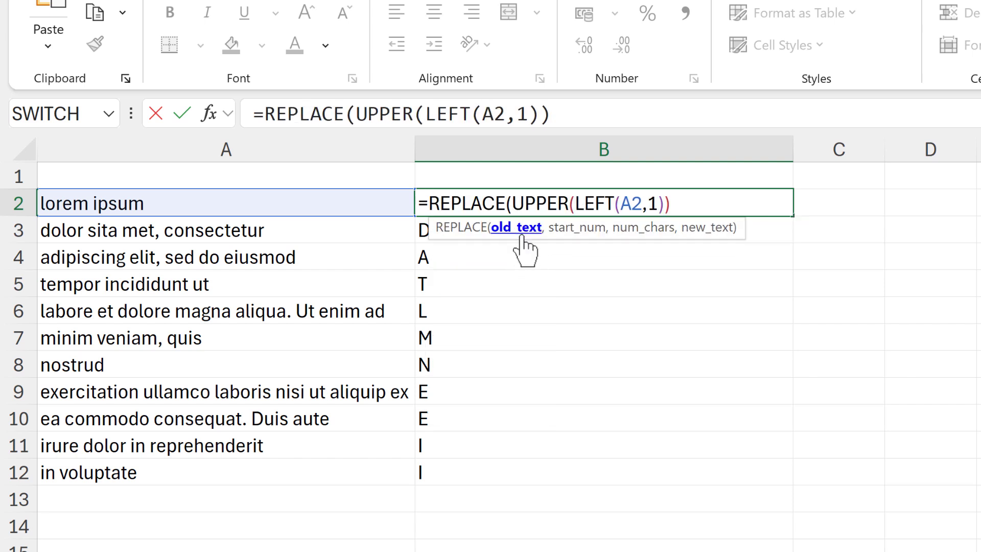
click(179, 203)
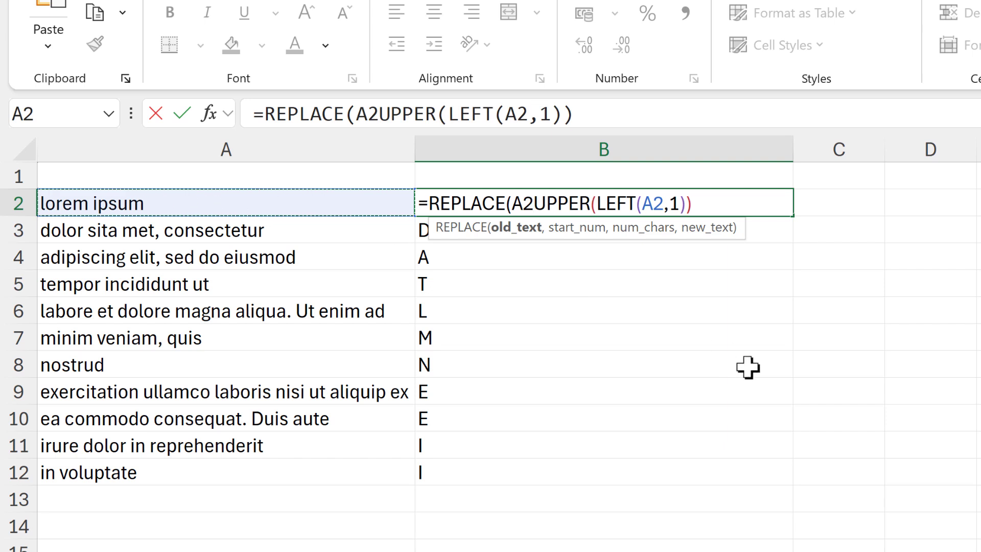
text(,)
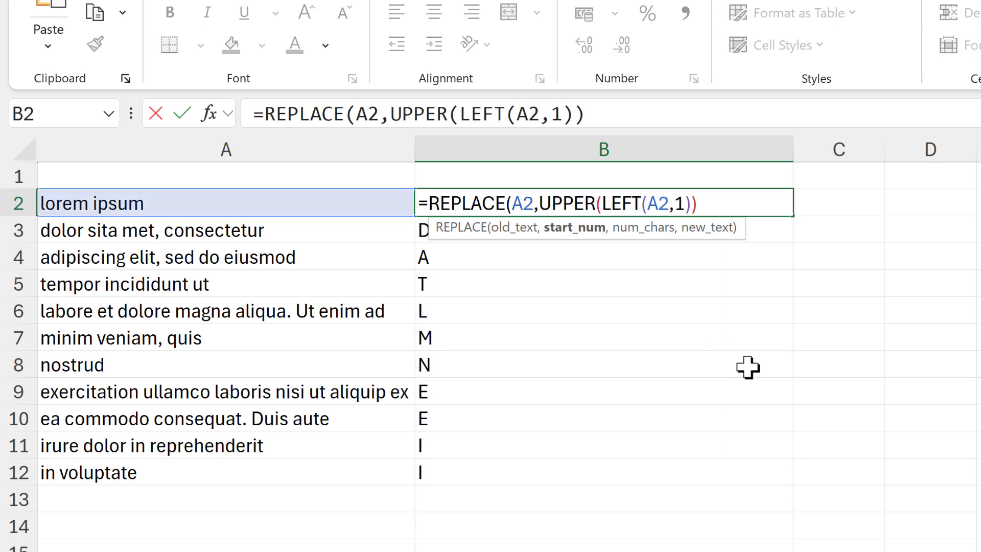
text(1,)
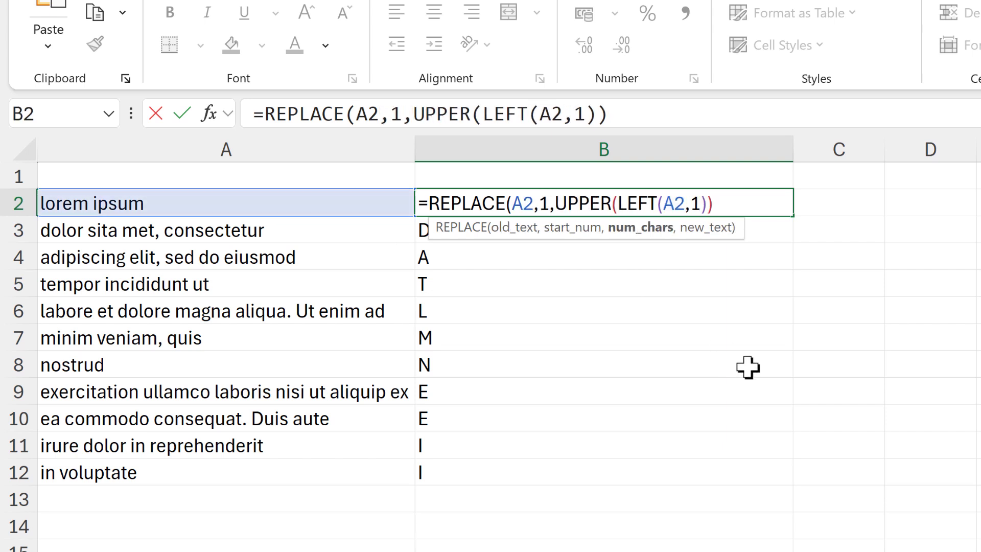
text(1,)
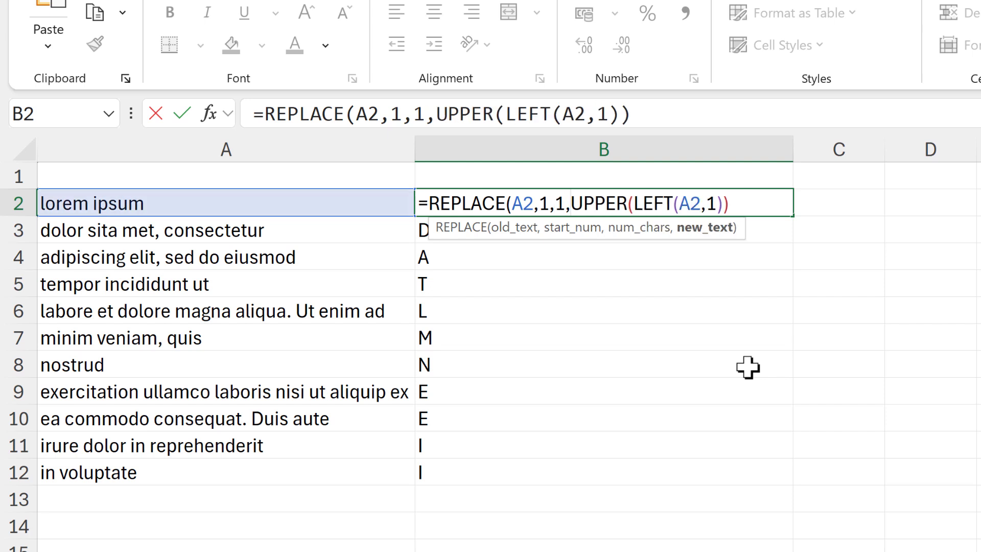
click(713, 230)
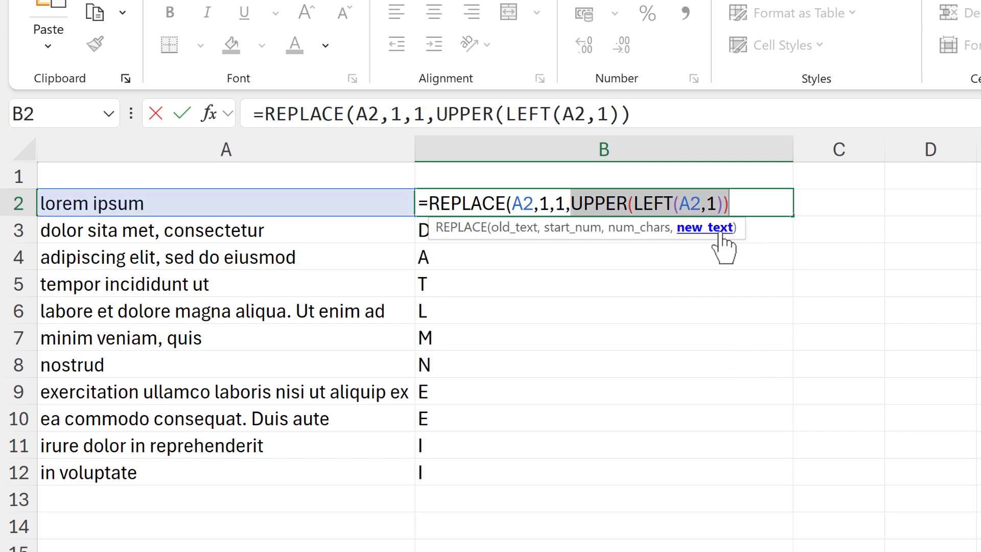
click(767, 196)
text())
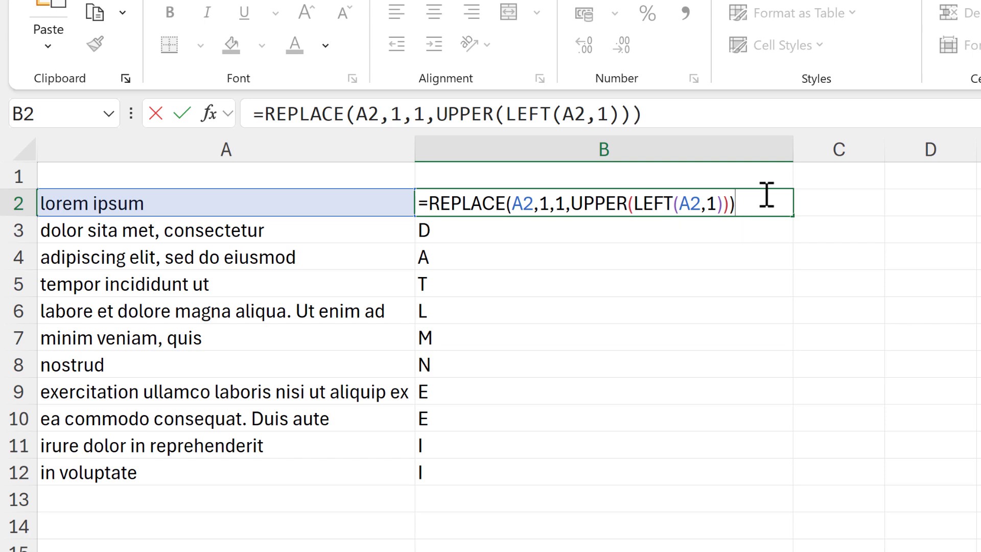
key(Return)
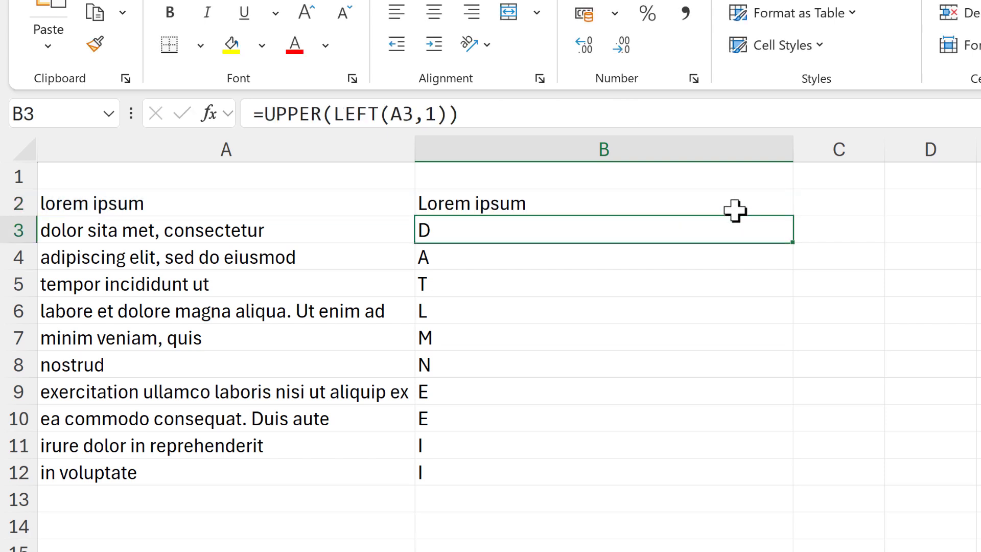
Fill the REPLACE formula down to B12 and reopen B2's formula.
click(737, 213)
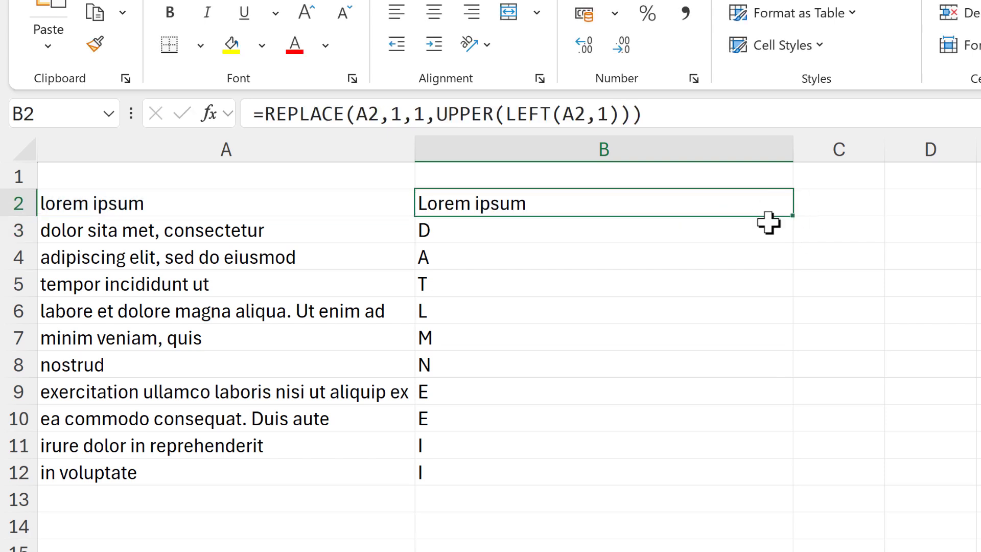
double_click(793, 217)
click(640, 214)
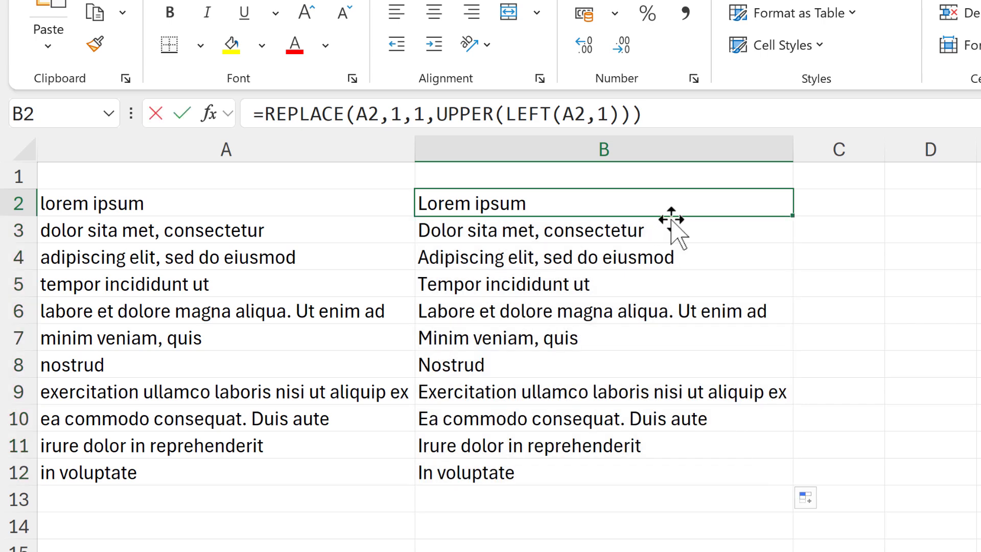
key(F2)
Review the REPLACE arguments in B2: A2, the two 1s, and the UPPER(LEFT) new text.
click(512, 203)
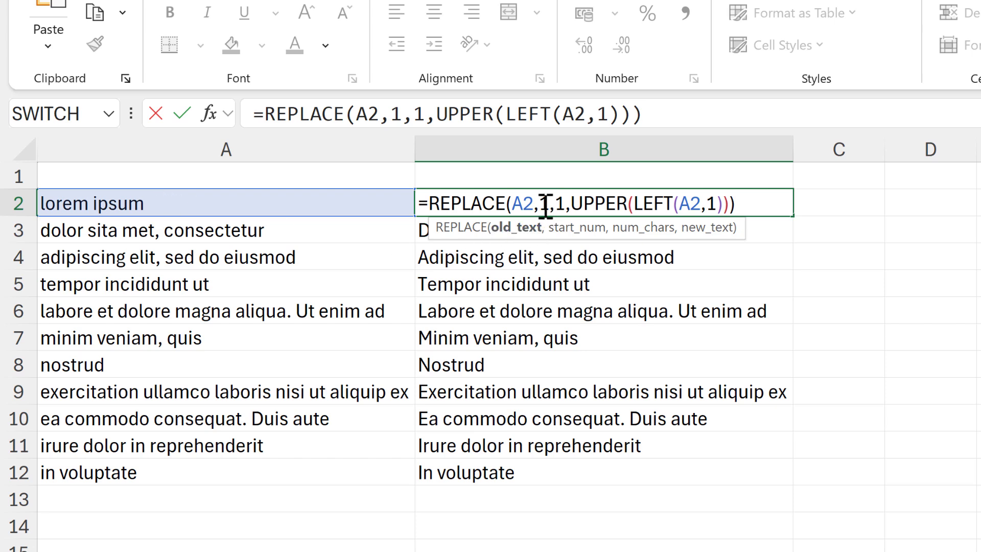
drag(541, 204, 572, 203)
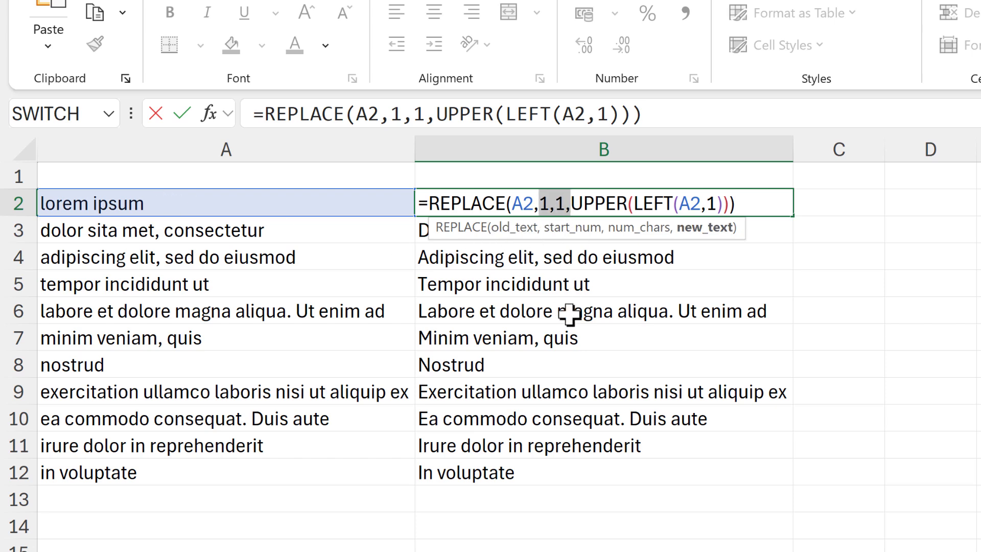
click(695, 229)
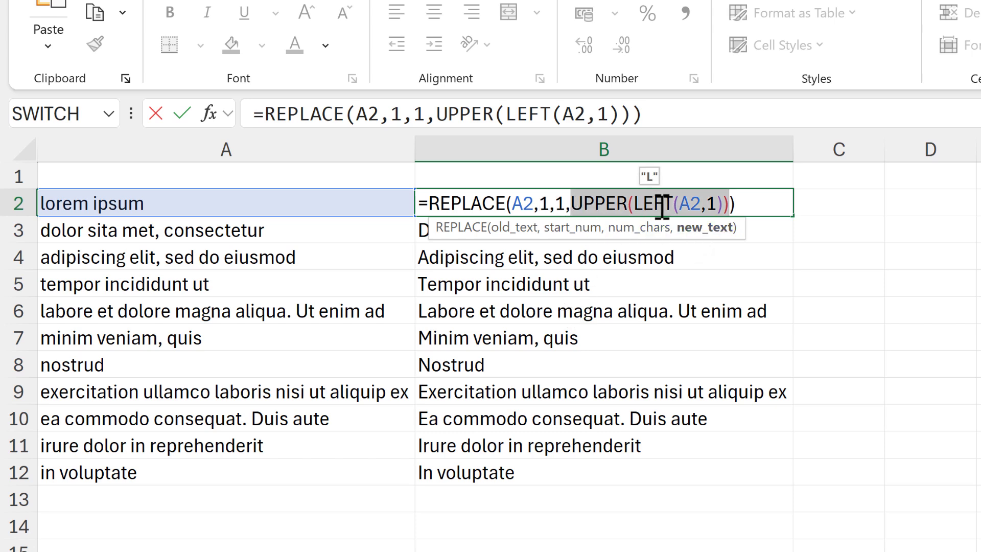
click(748, 201)
Keep the formula unchanged, then delete all formulas from B2:B12.
key(Return)
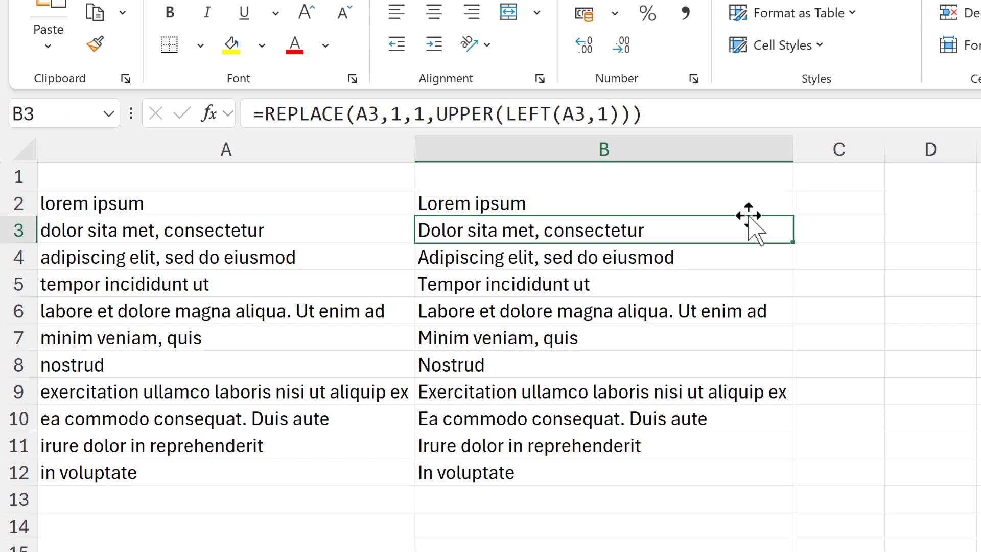
drag(746, 212, 697, 473)
key(Delete)
Enter =REGEXREPLACE(A2,"","$0") in B2.
click(603, 207)
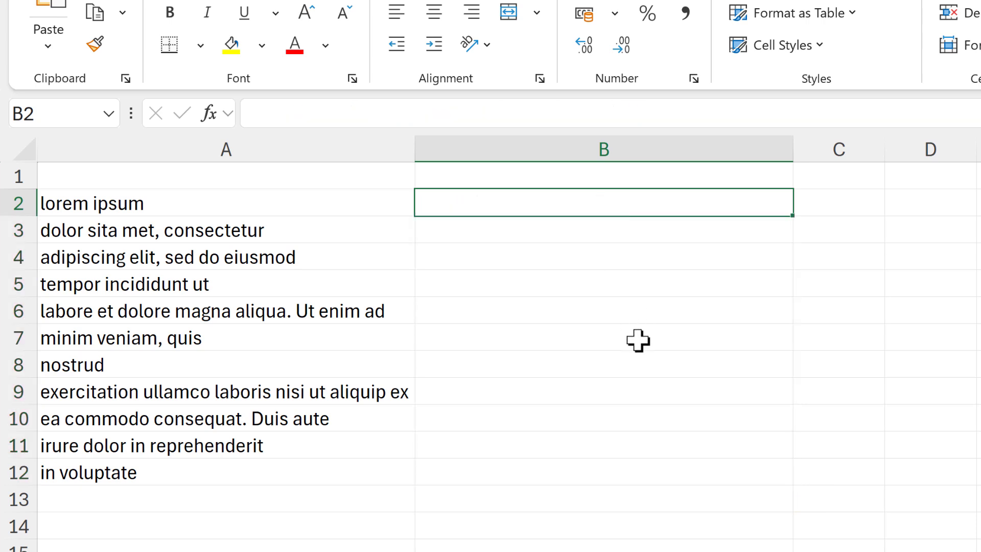
text(=)
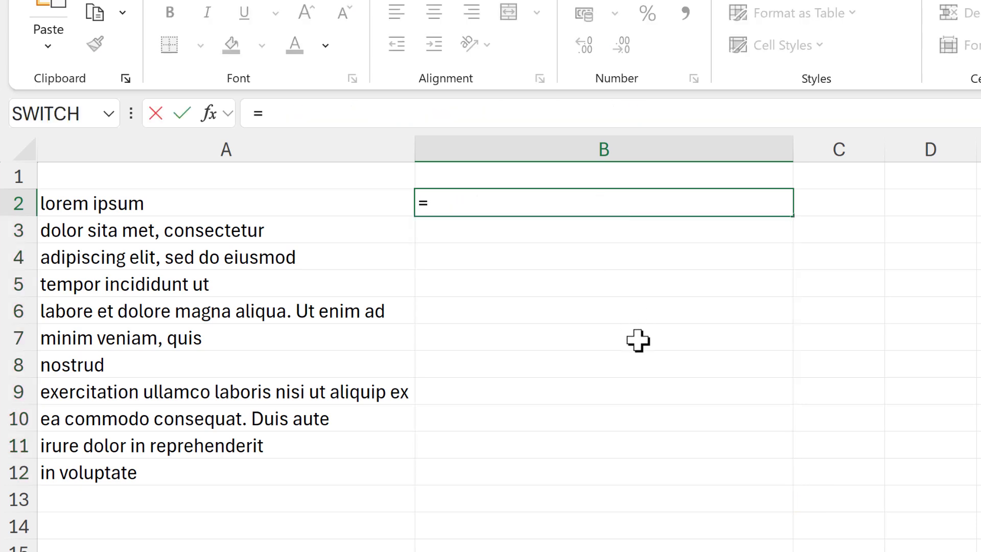
text(rege)
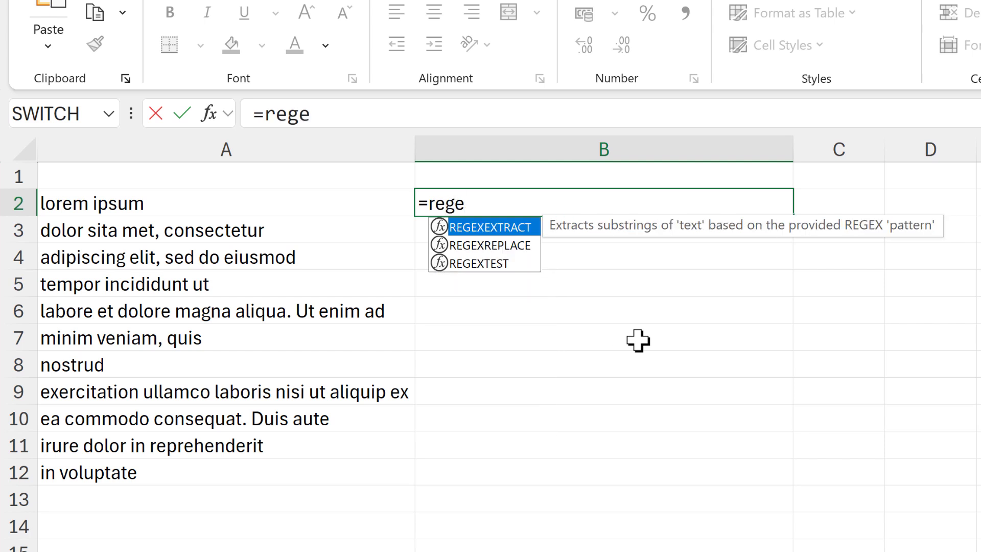
text(xr)
key(Tab)
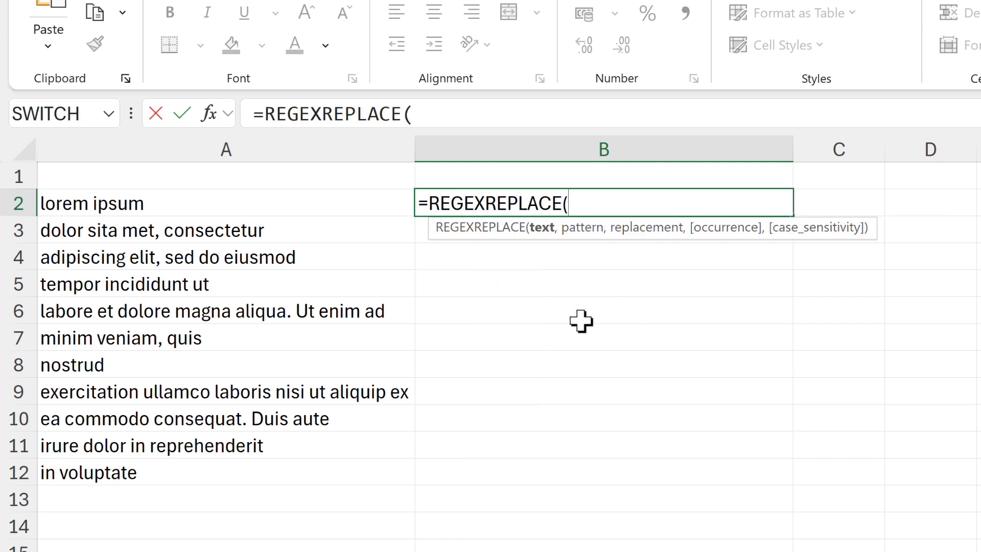
click(279, 207)
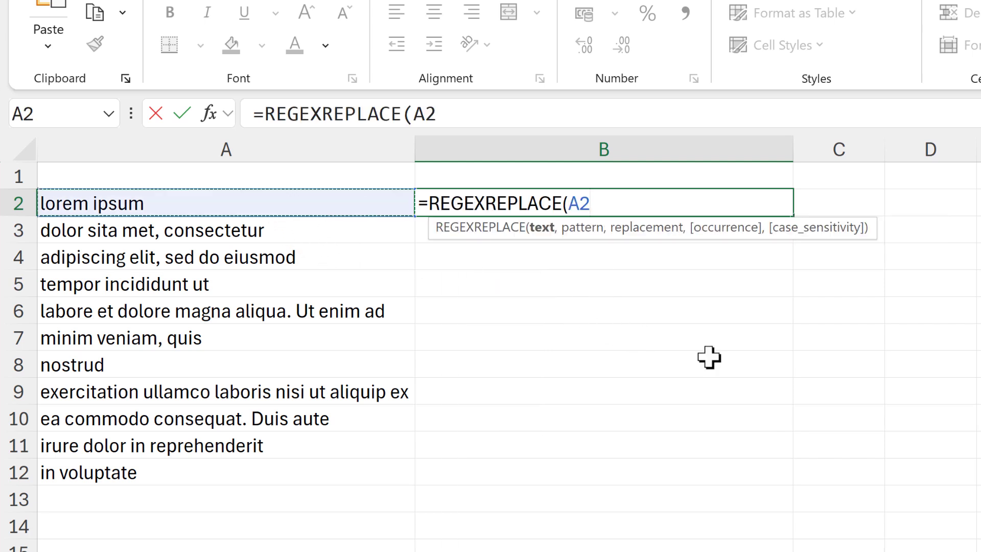
text(,)
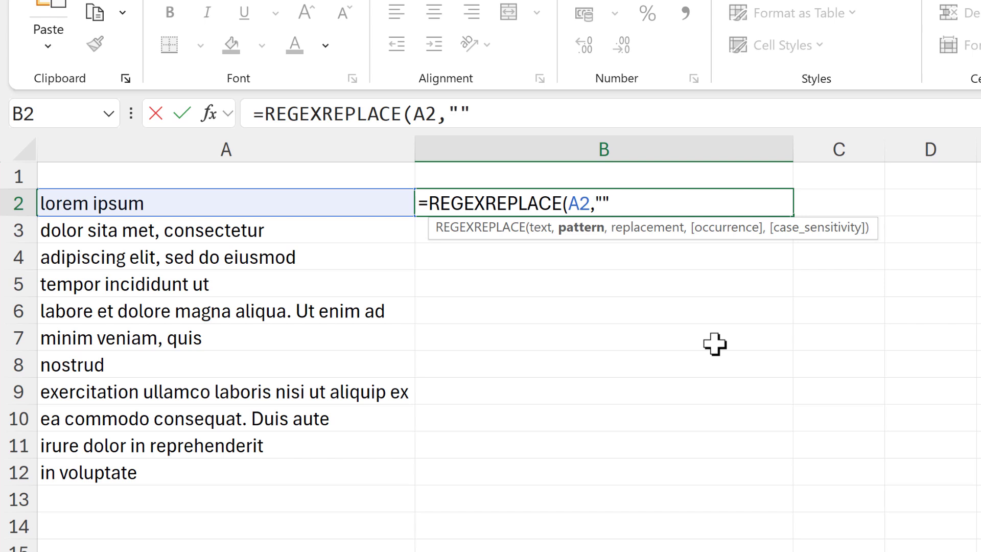
text("",)
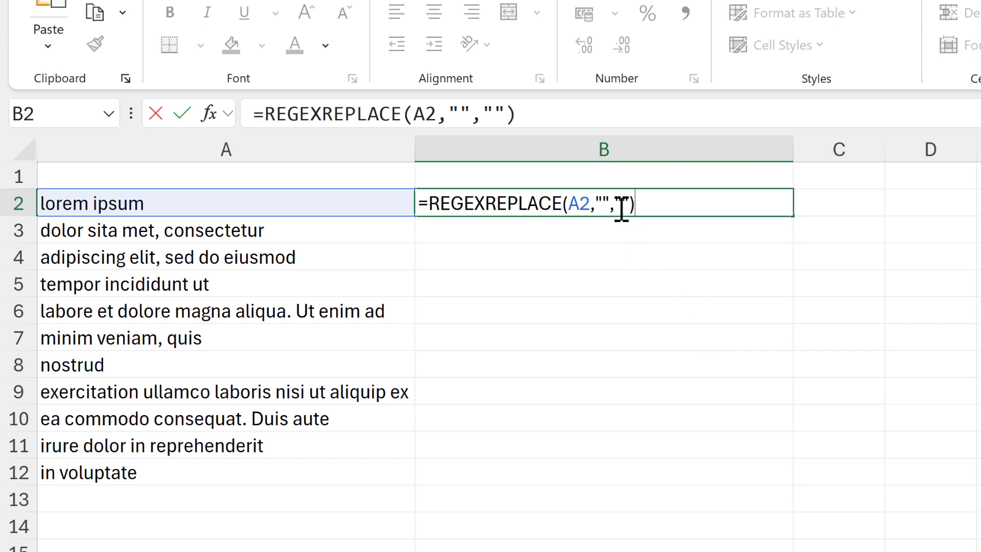
click(628, 207)
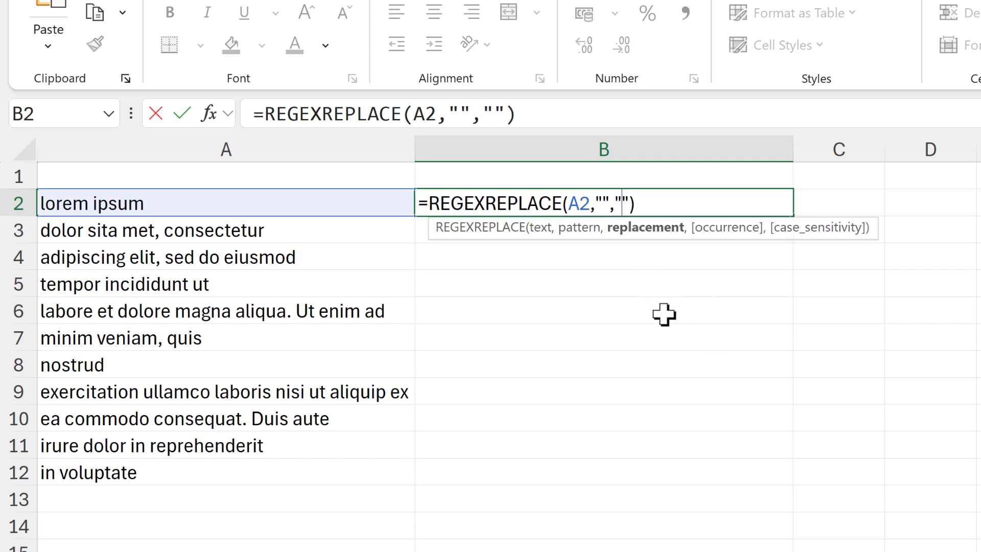
text($0)
key(Return)
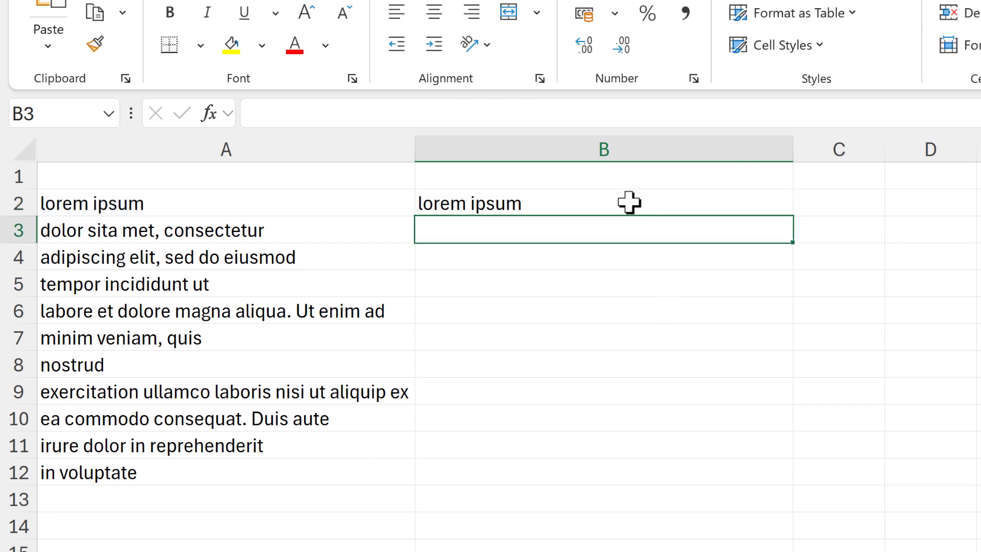
Put the placeholder pattern 'ghdsfhsdfh' into B2's REGEXREPLACE formula.
click(629, 202)
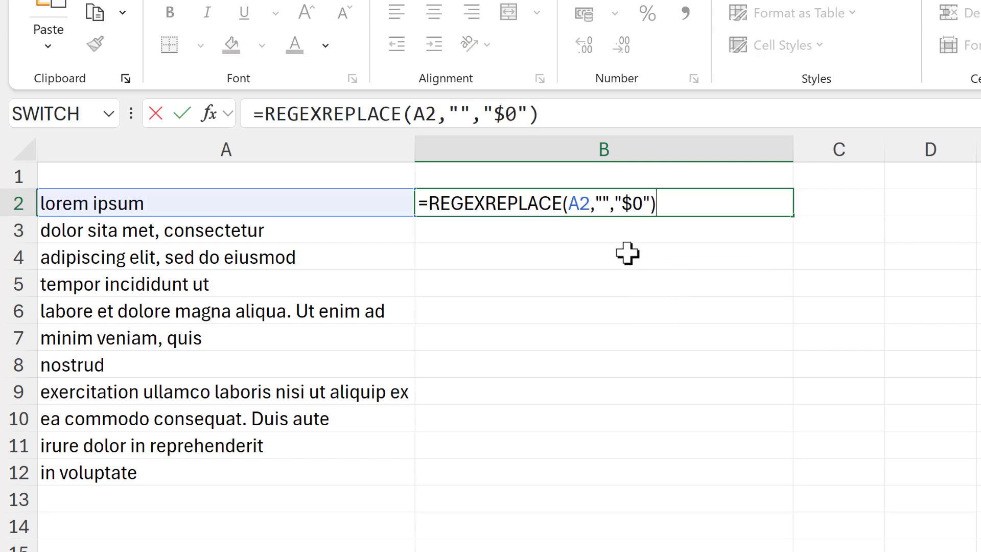
click(580, 204)
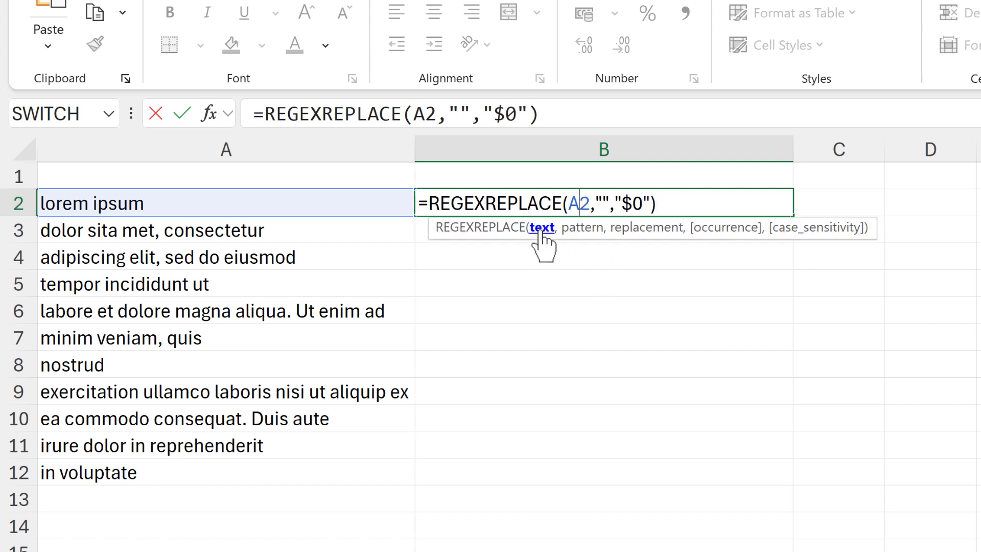
click(600, 204)
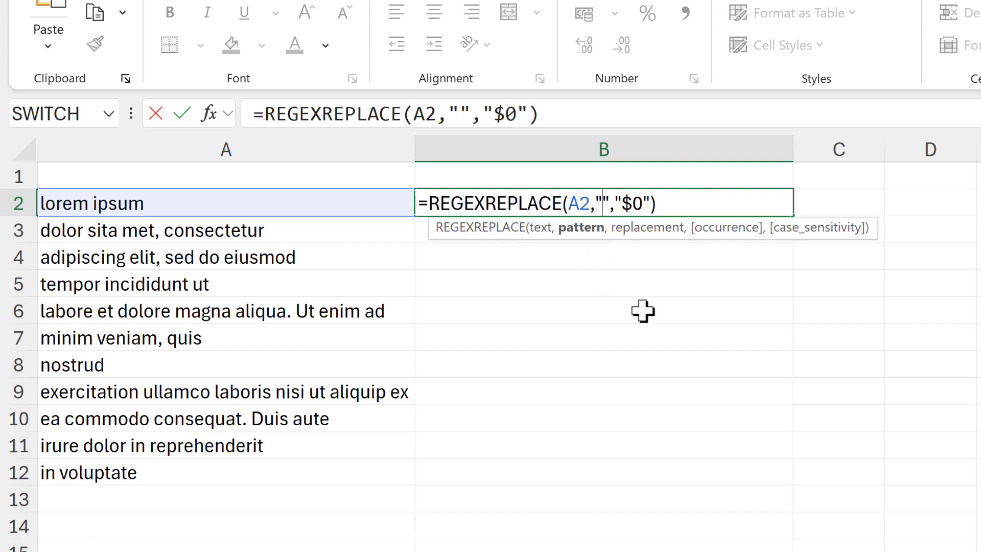
text(ghdsfhsdfh)
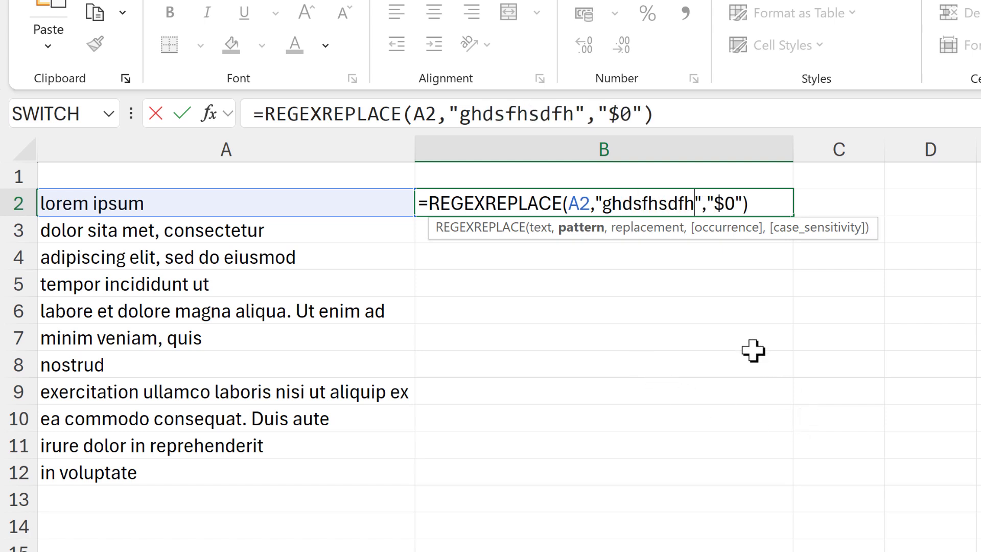
key(Return)
Change the replacement to "\u$0" in B2's formula.
click(576, 207)
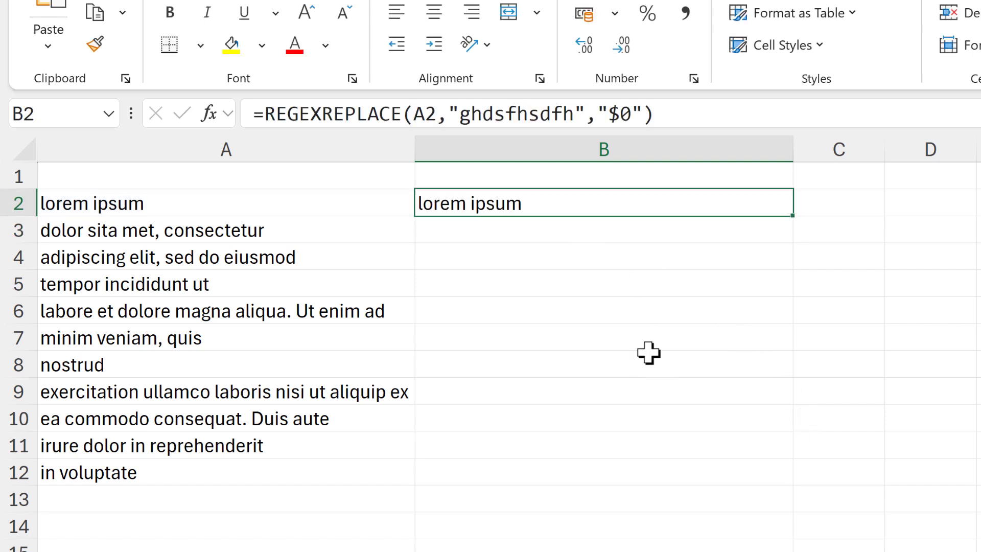
key(F2)
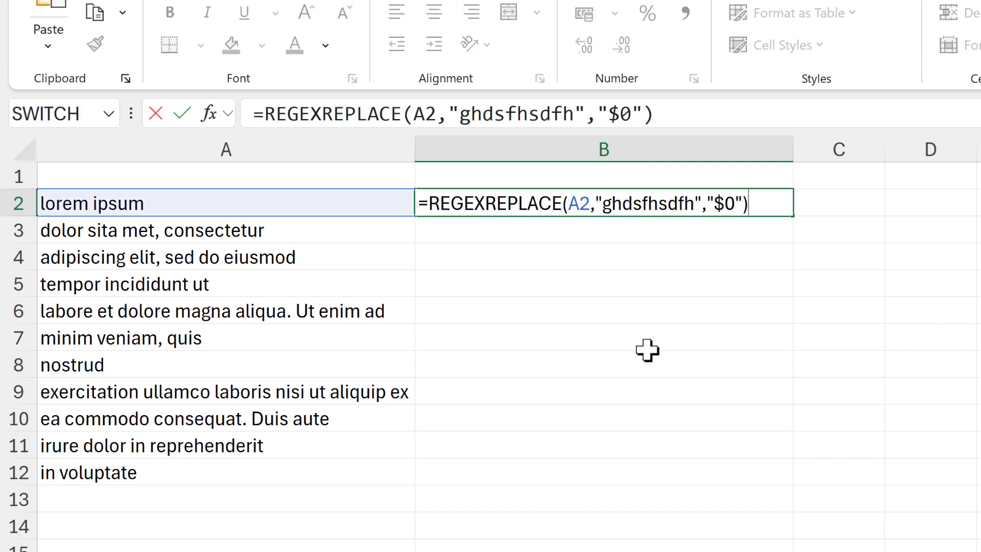
click(715, 207)
text(\u)
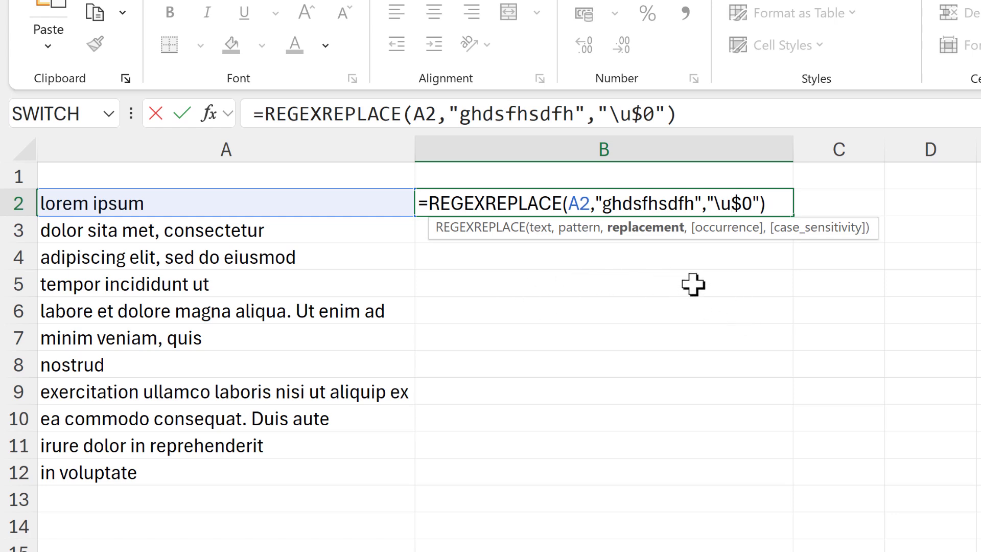
key(Return)
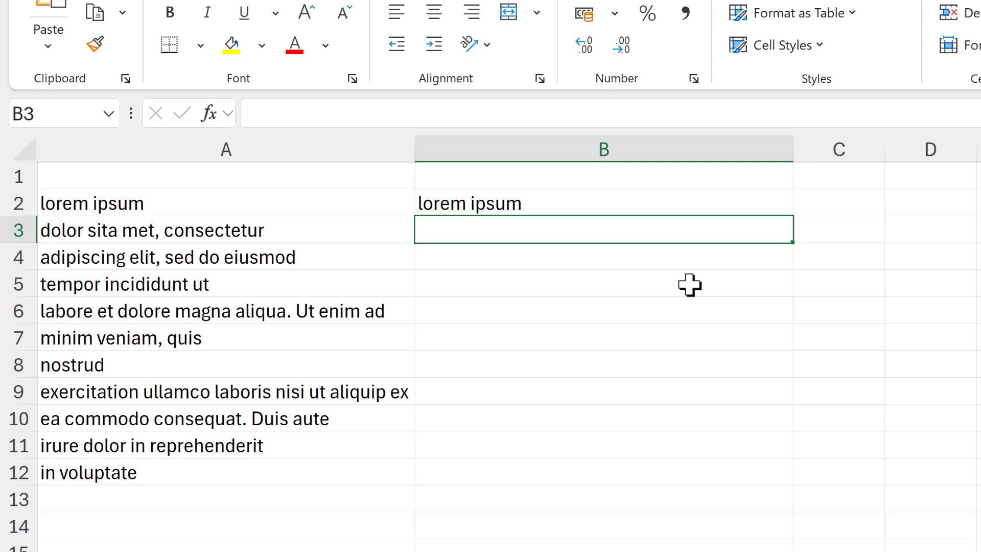
Reopen B2's formula and highlight the \u replacement and the placeholder pattern.
click(624, 209)
key(F2)
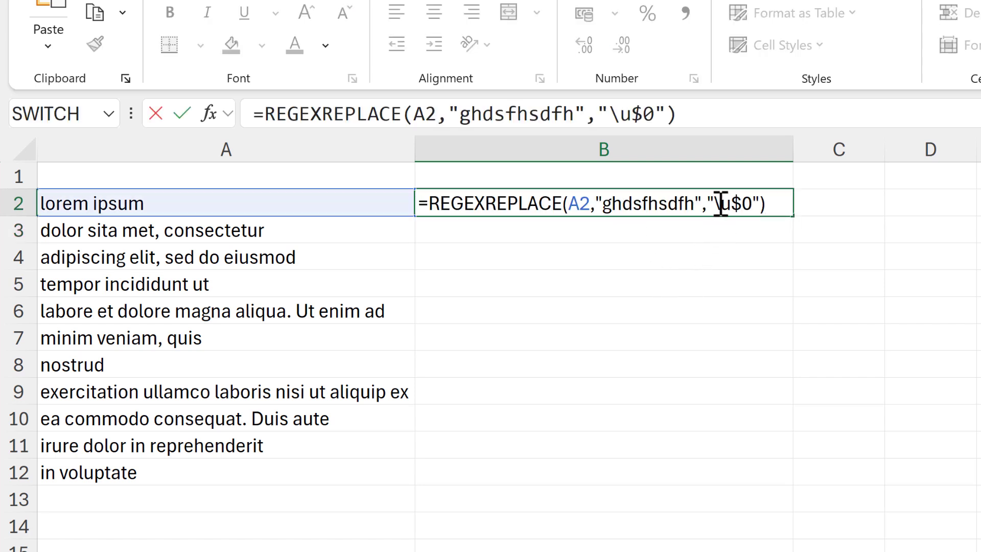
drag(731, 204, 714, 204)
drag(605, 204, 696, 201)
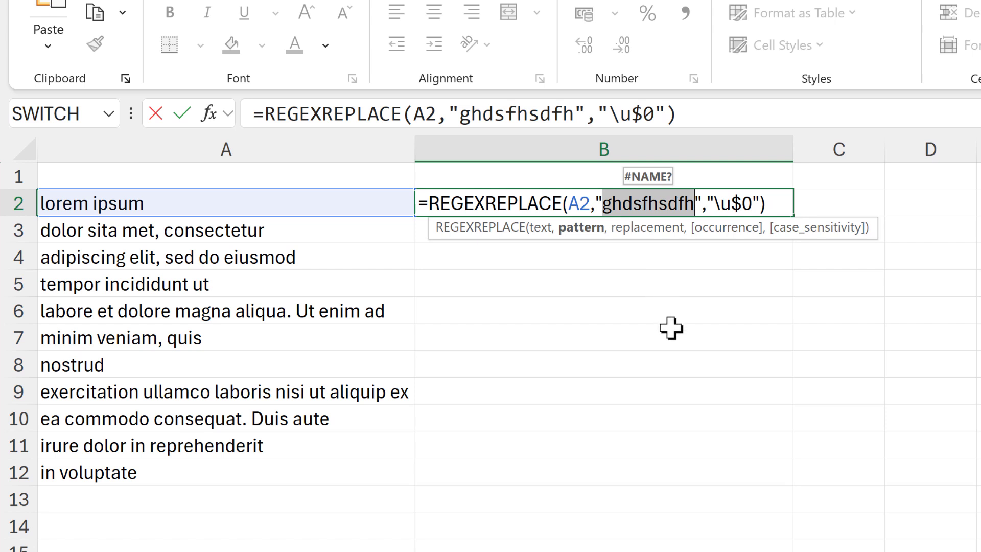
Change B2's REGEXREPLACE pattern to p and commit the formula.
key(BackSpace)
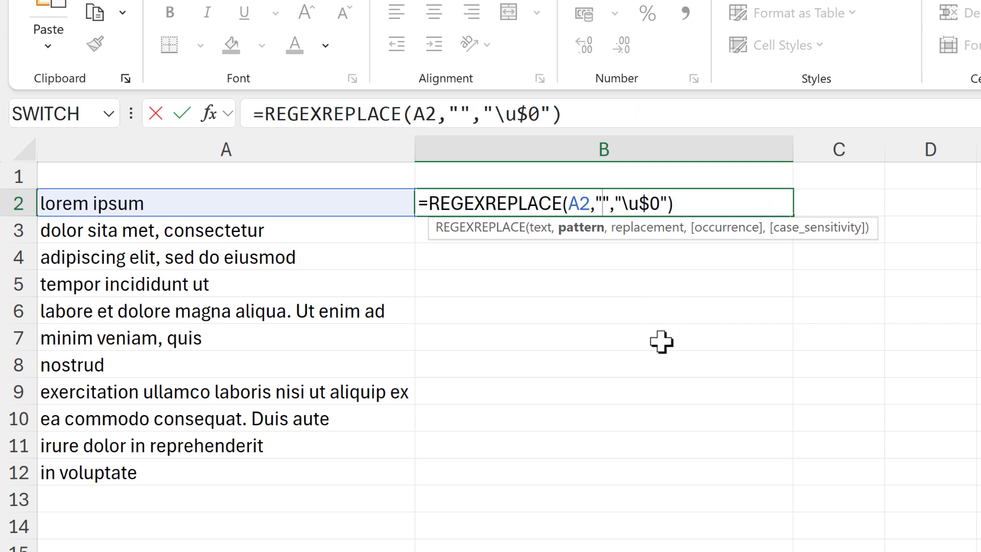
text(p)
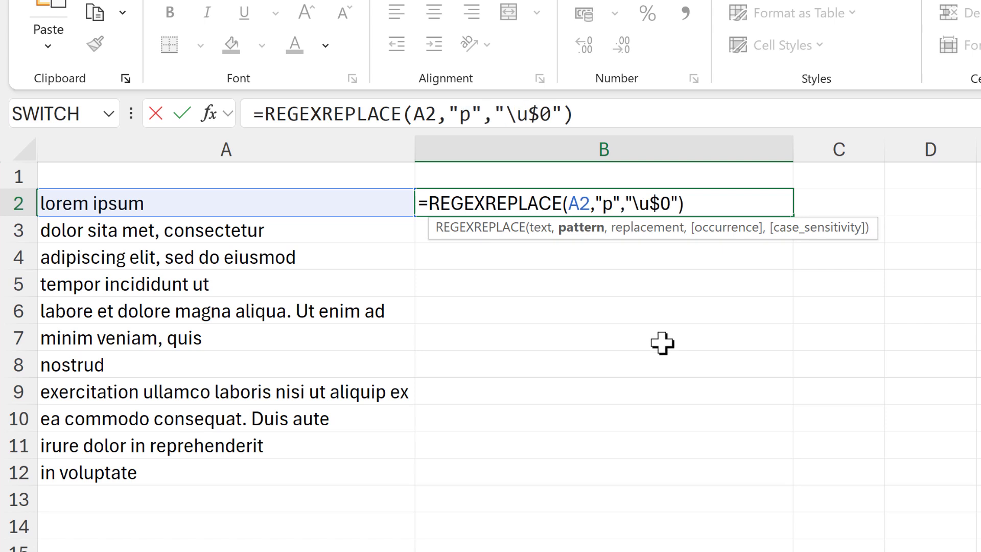
key(Return)
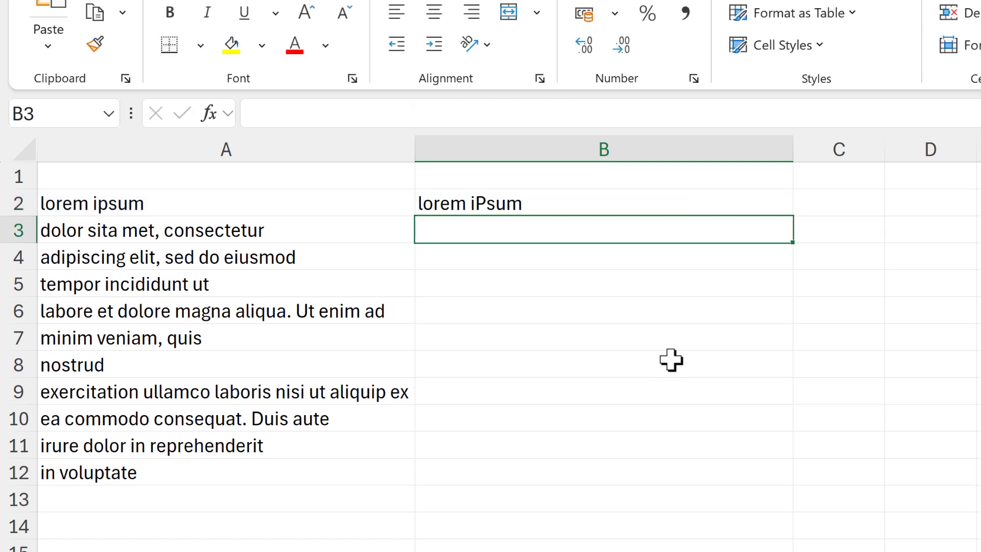
Replace the p pattern in B2 with \w so the cell returns LOREM IPSUM.
click(627, 196)
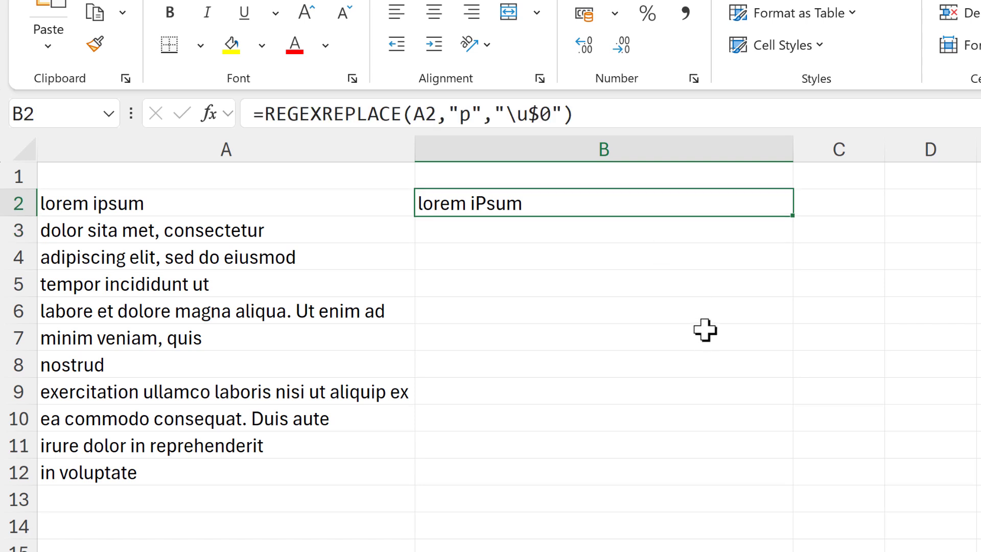
key(F2)
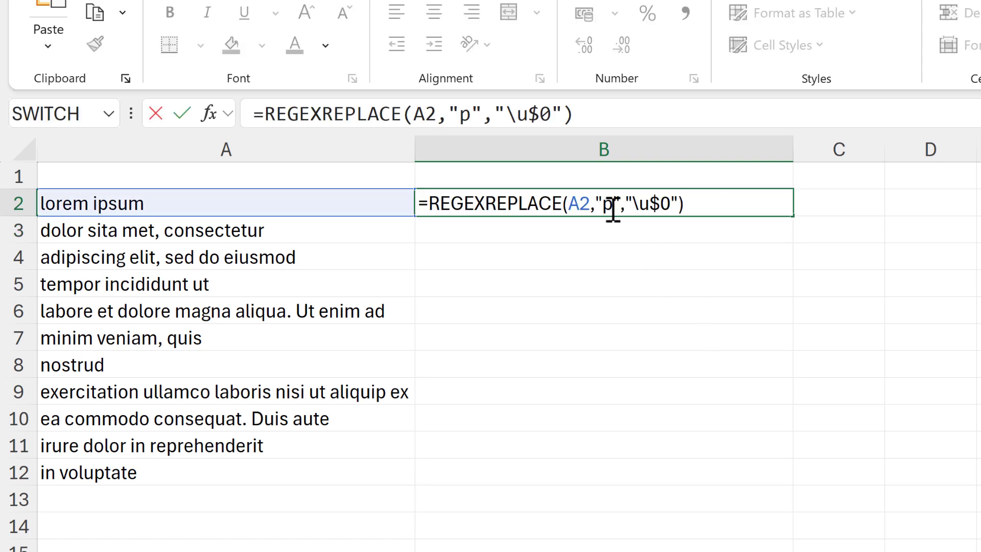
double_click(606, 204)
key(BackSpace)
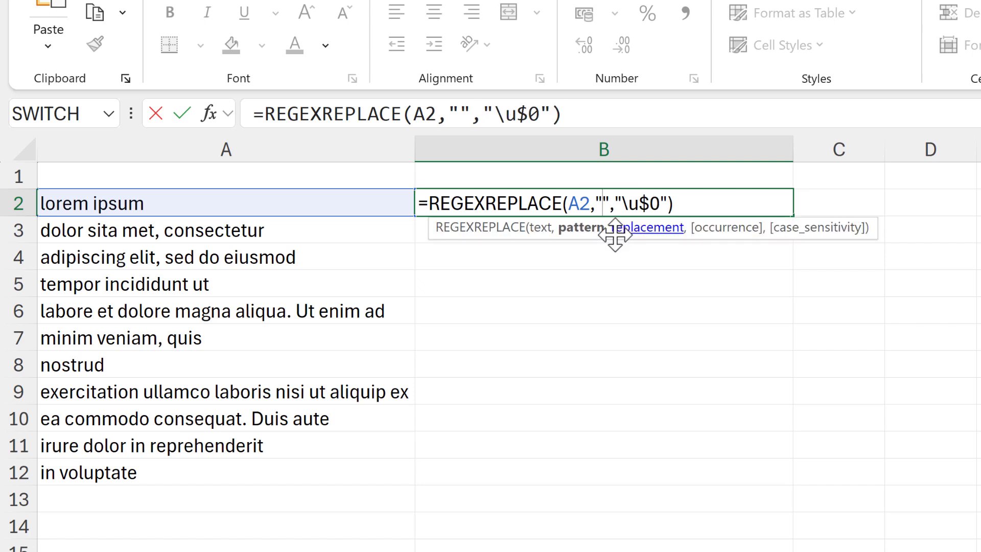
text(\w)
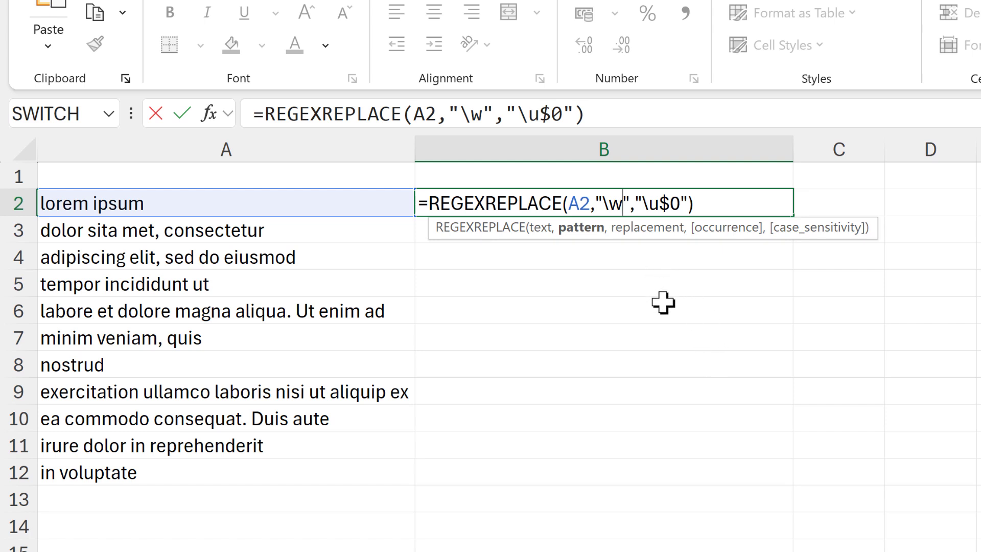
key(Return)
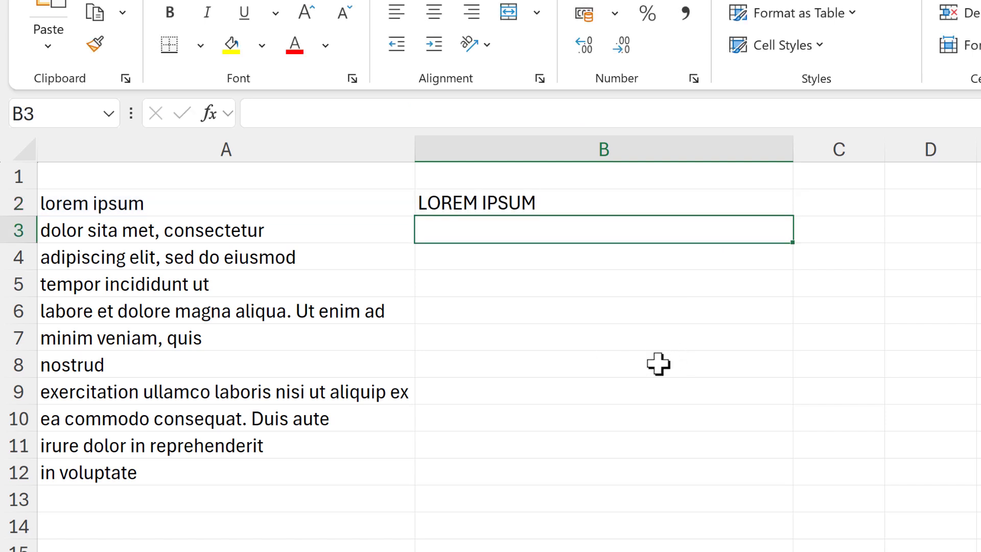
Change B2's pattern to "^\w" and fill the formula down to B12.
click(592, 204)
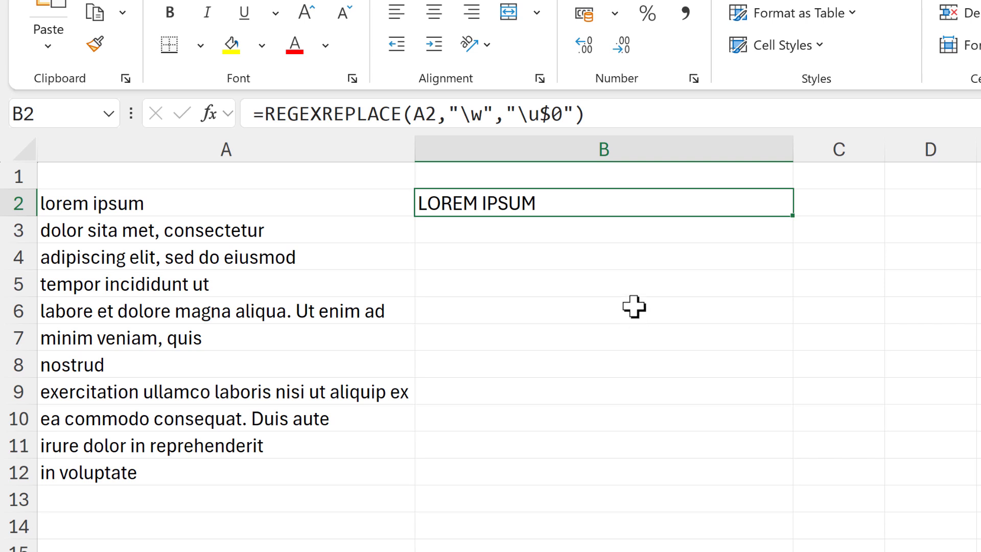
key(F2)
click(603, 204)
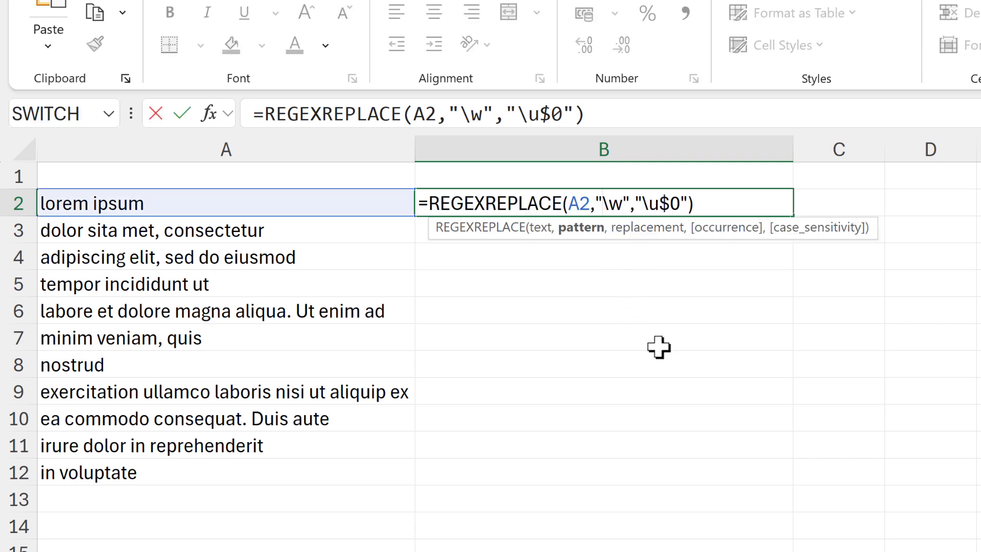
text(^)
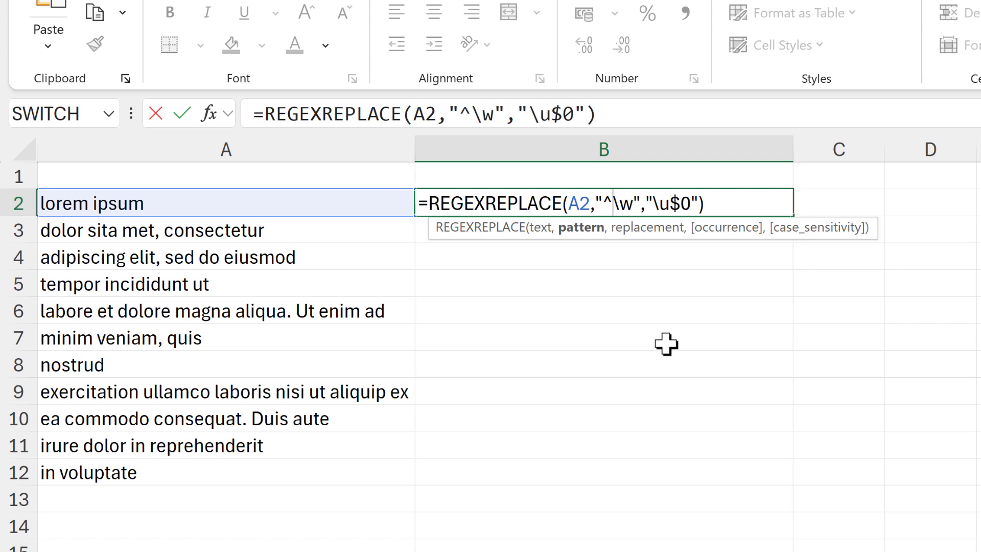
key(Return)
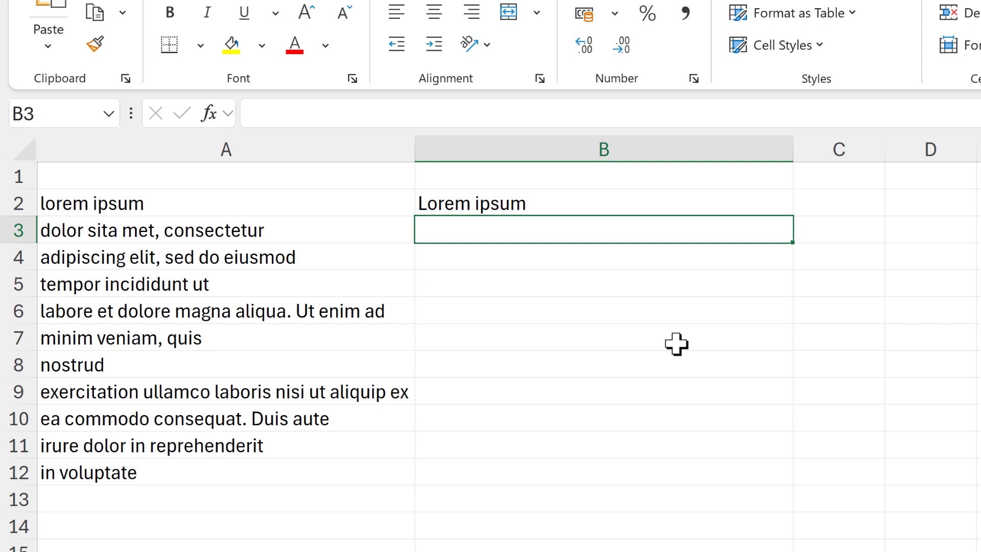
click(717, 208)
double_click(793, 216)
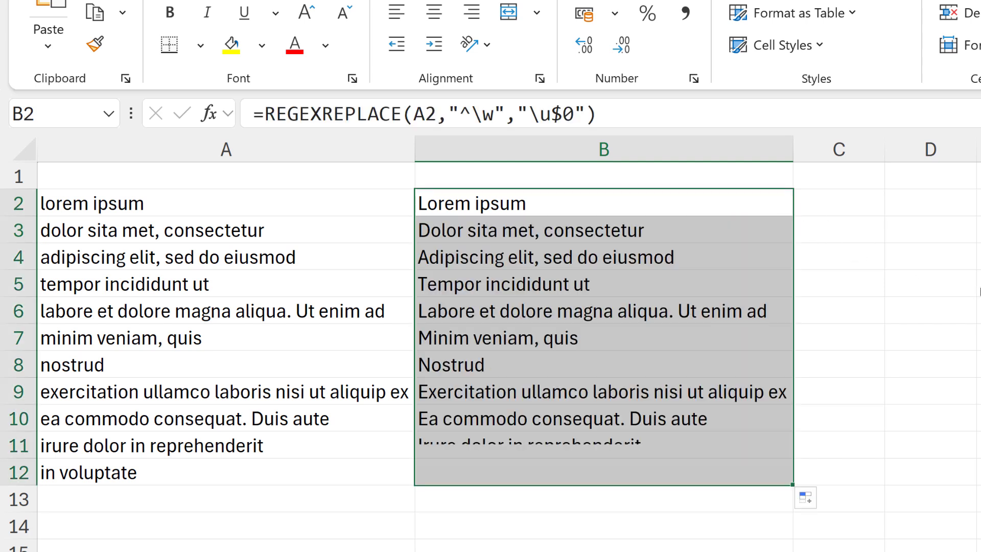
click(968, 280)
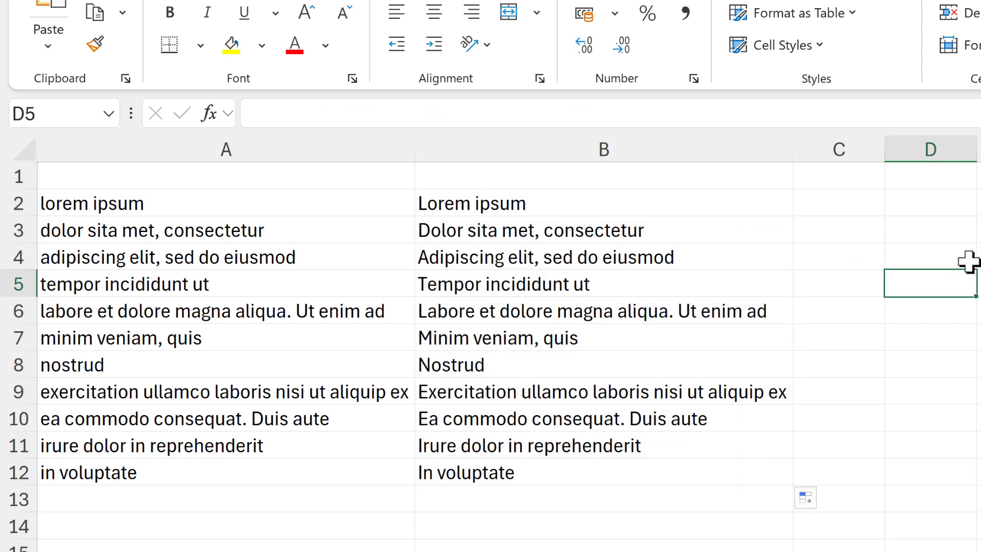